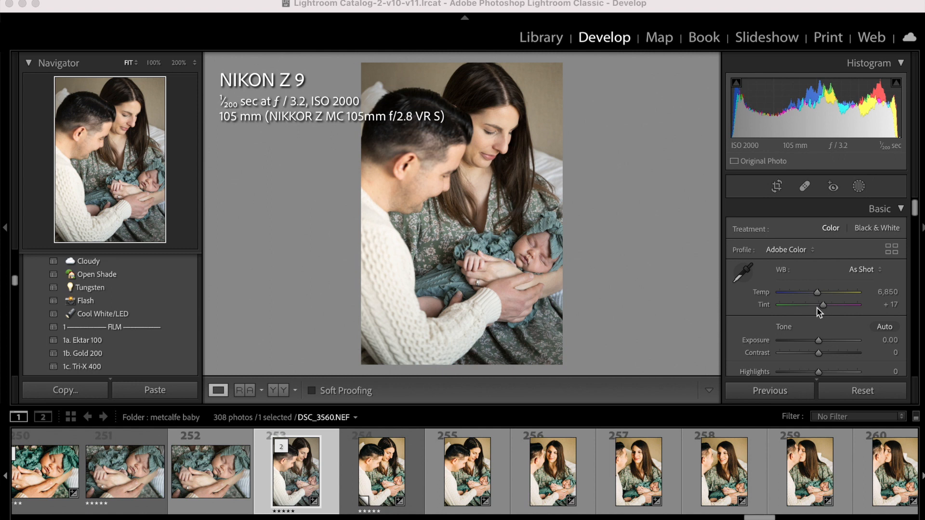
Warm the photo's white balance temperature to 7,231 and open the photo for editing in Adobe Photoshop 2022.
{"action": "left_click_drag", "start_coordinate": [818, 295], "coordinate": [821, 295]}
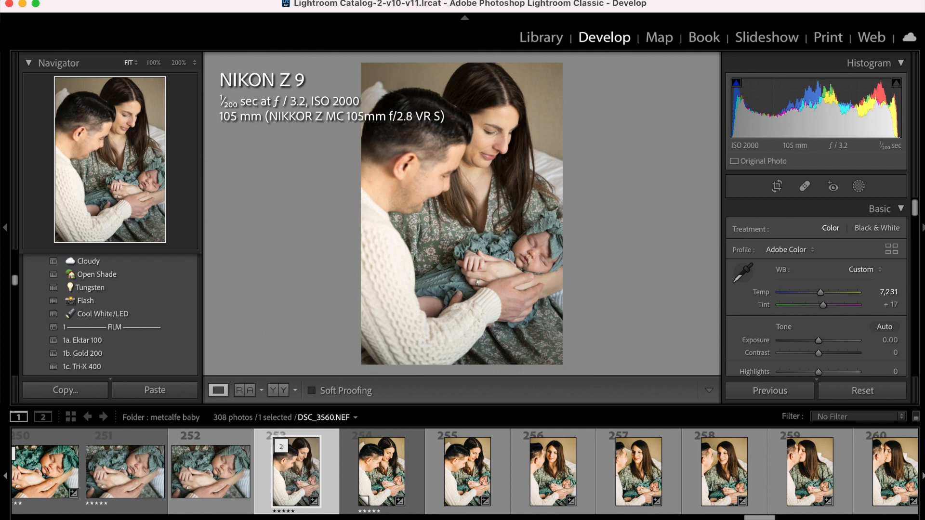
{"action": "left_click", "coordinate": [190, 0]}
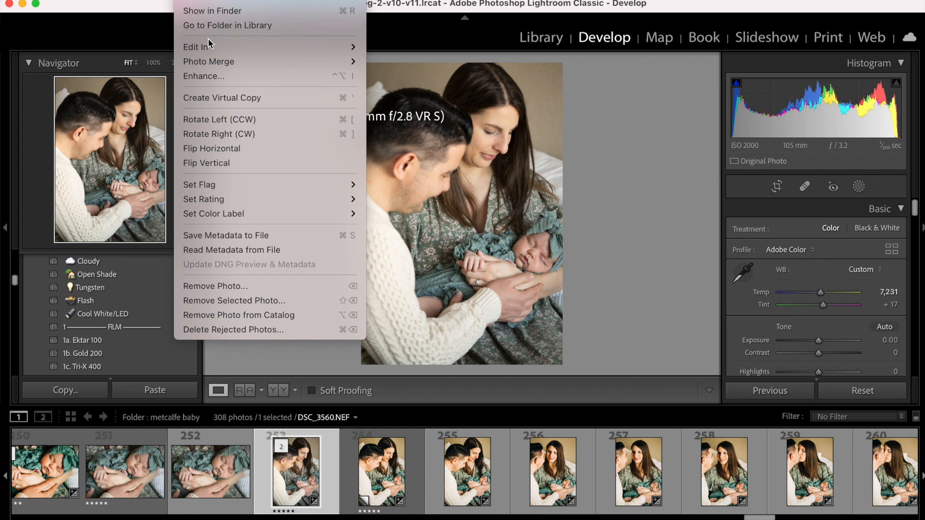
{"action": "mouse_move", "coordinate": [209, 47]}
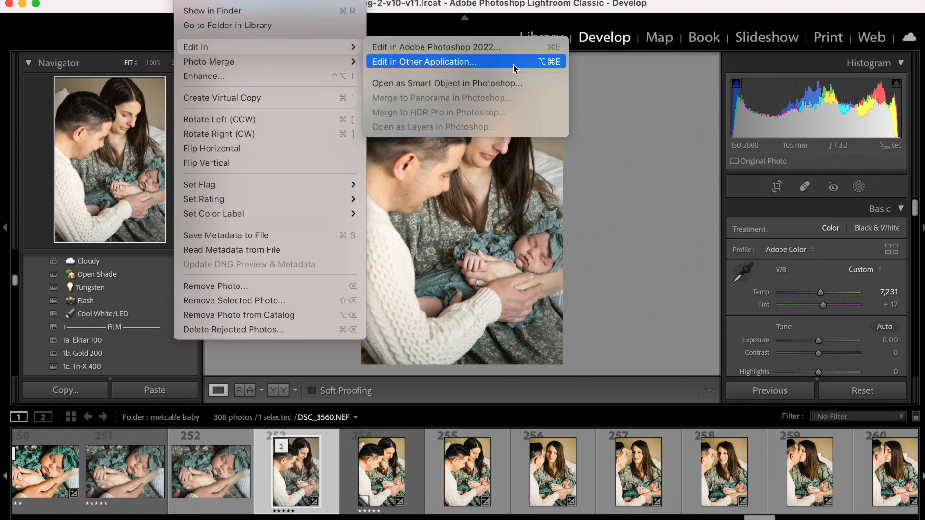
{"action": "left_click", "coordinate": [504, 47]}
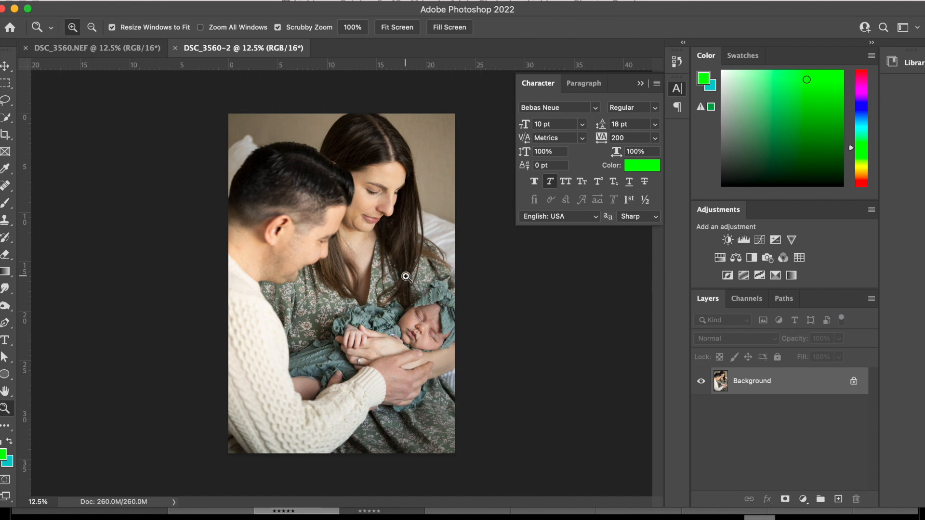
Remove several small blemishes from the baby's cheek with the Spot Healing Brush at 200% zoom.
{"action": "left_click", "coordinate": [427, 320]}
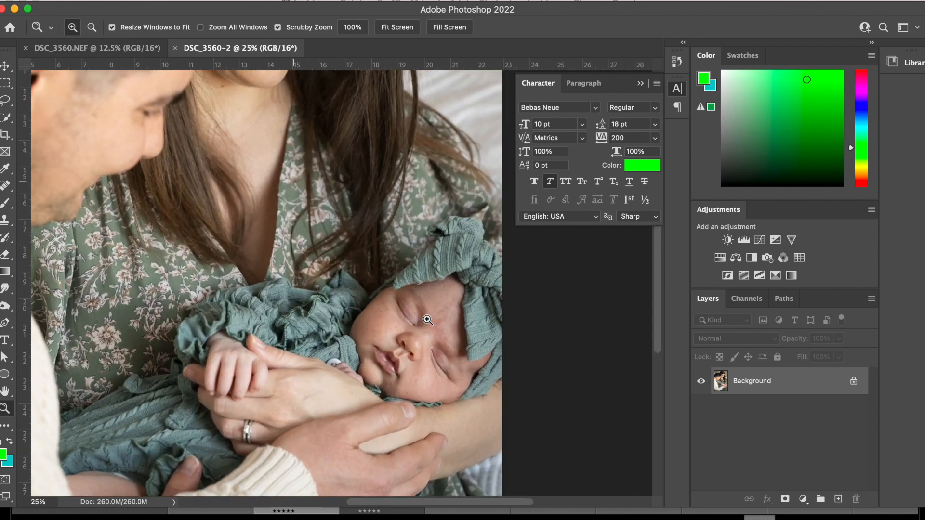
{"action": "left_click_drag", "start_coordinate": [427, 319], "coordinate": [410, 317]}
{"action": "scroll", "coordinate": [410, 317], "scroll_direction": "down", "scroll_amount": 4}
{"action": "scroll", "coordinate": [409, 317], "scroll_direction": "left", "scroll_amount": 2}
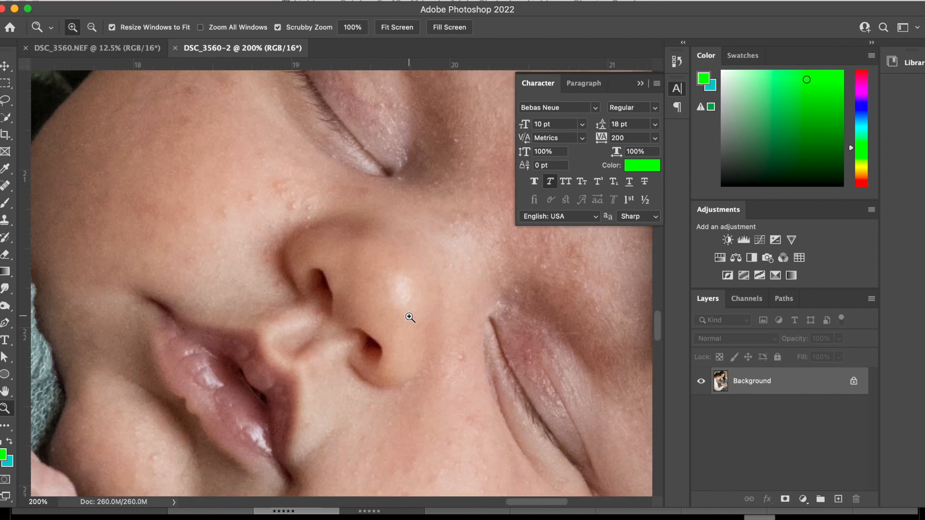
{"action": "left_click", "coordinate": [8, 185]}
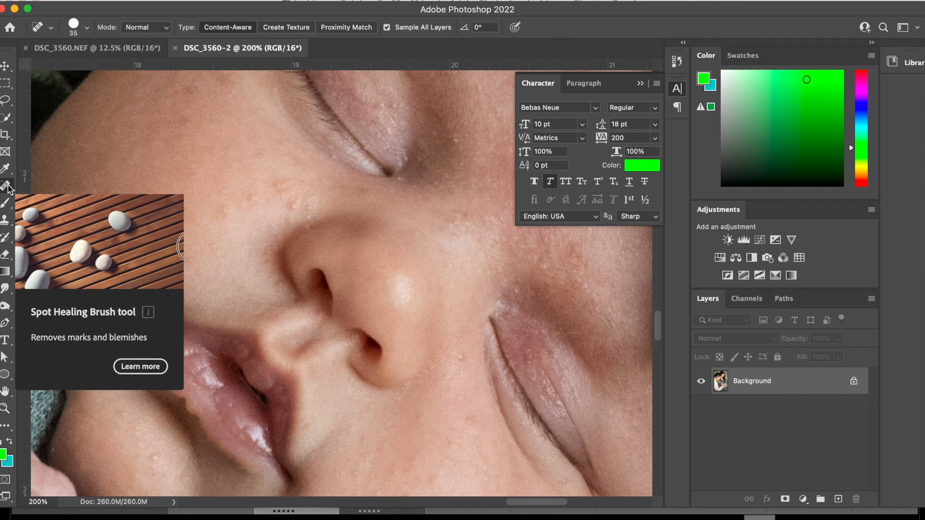
{"action": "left_click", "coordinate": [223, 188]}
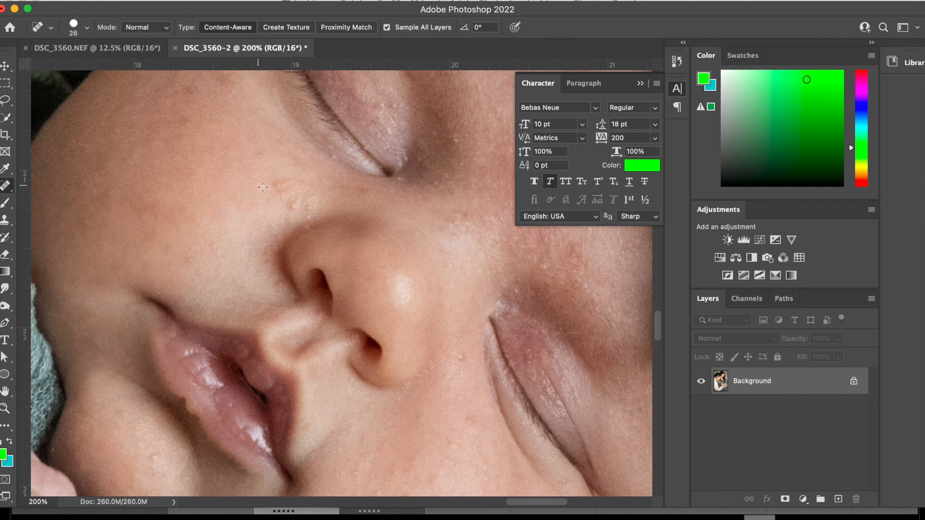
{"action": "left_click", "coordinate": [187, 89]}
{"action": "left_click", "coordinate": [185, 121]}
{"action": "left_click", "coordinate": [146, 264]}
Convert the locked Background into a regular layer and add a new empty layer named SPOT HEALING above it.
{"action": "double_click", "coordinate": [741, 380], "text": "alt"}
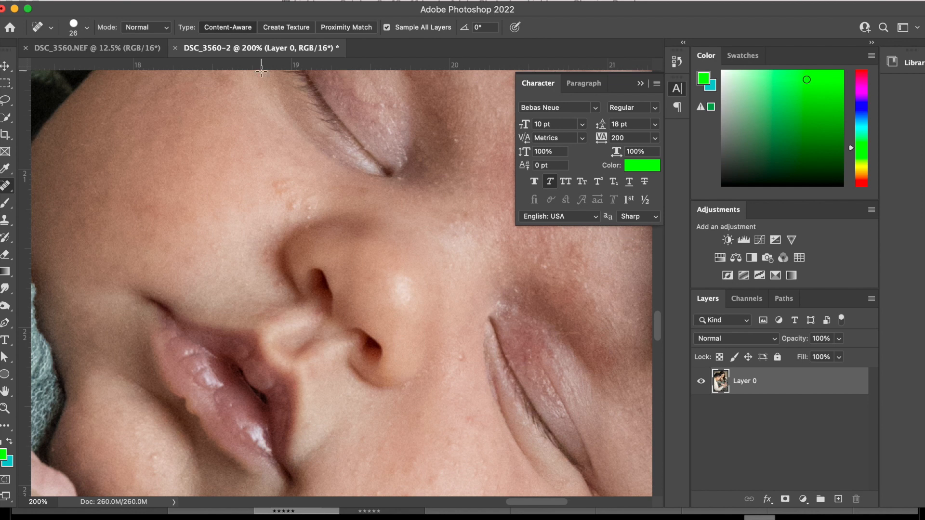
{"action": "left_click", "coordinate": [149, 1]}
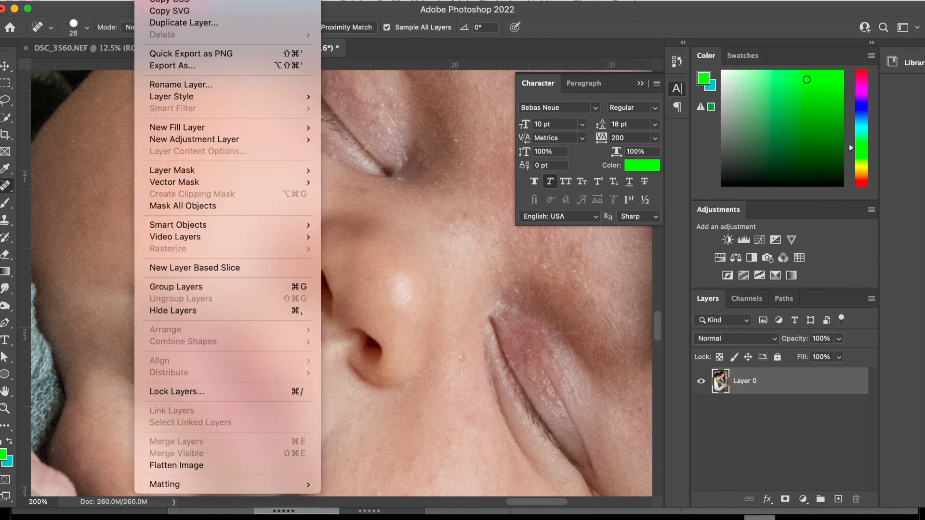
{"action": "mouse_move", "coordinate": [158, 0]}
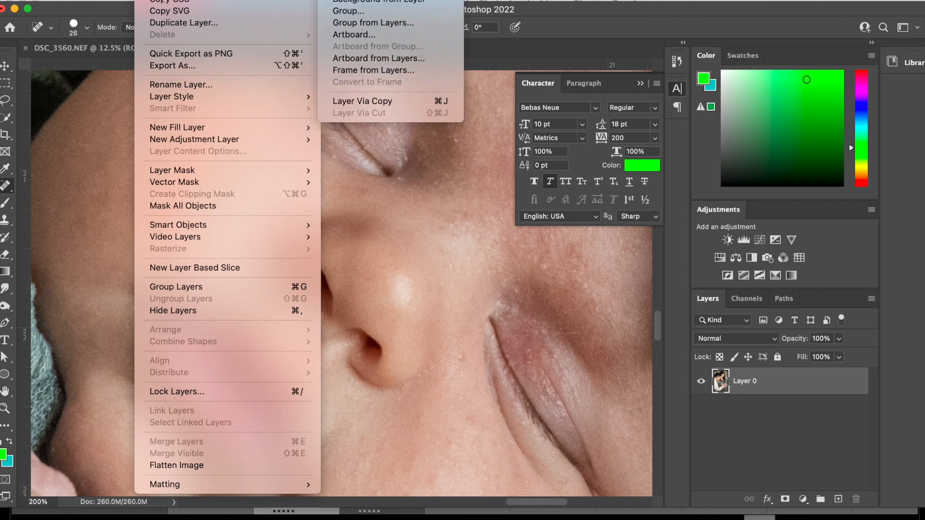
{"action": "left_click", "coordinate": [376, 0]}
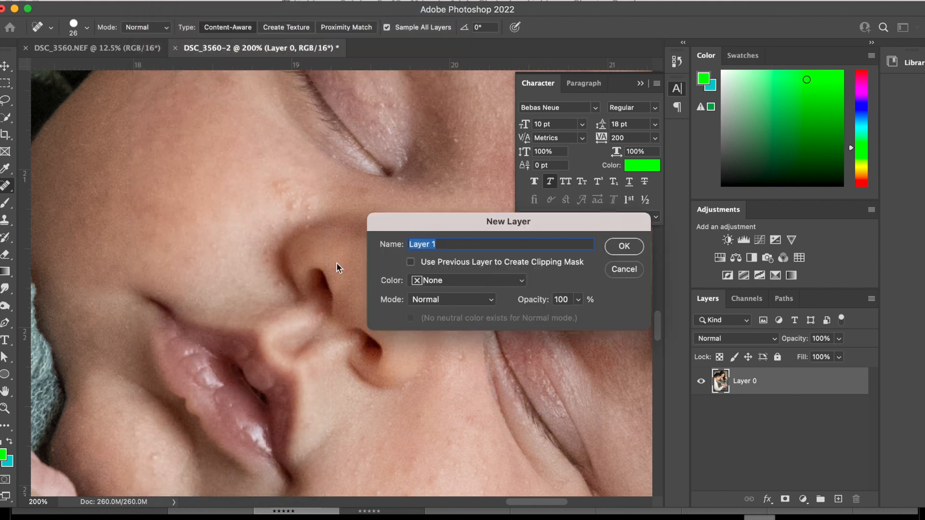
{"action": "type", "text": "SPOT HEALING"}
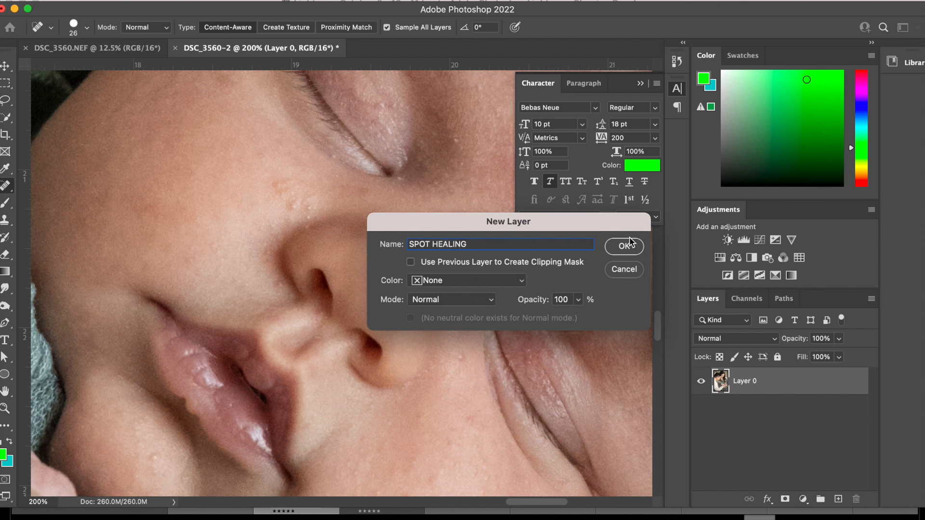
{"action": "left_click", "coordinate": [626, 246]}
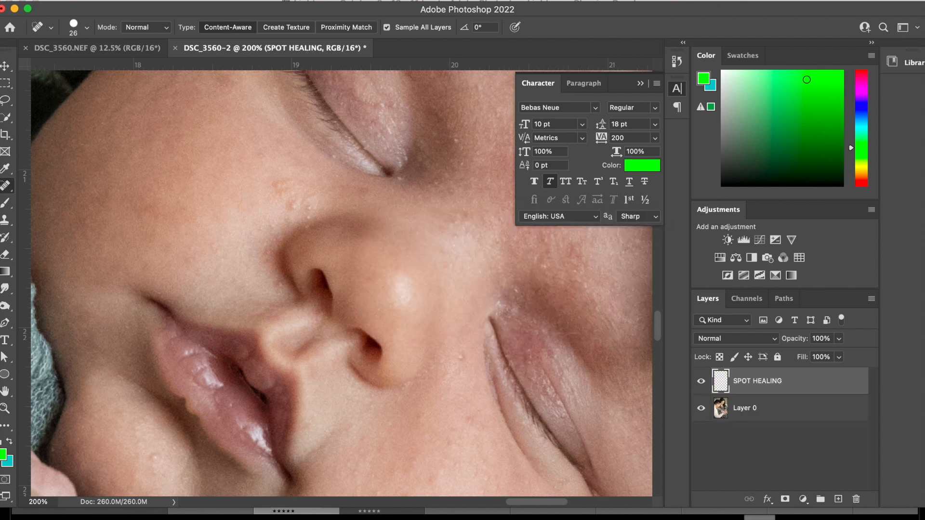
Spot-heal the blemishes between the baby's upper eye, nose and mouth on the SPOT HEALING layer.
{"action": "left_click", "coordinate": [292, 204]}
{"action": "left_click", "coordinate": [277, 185]}
{"action": "left_click", "coordinate": [289, 216]}
{"action": "left_click", "coordinate": [279, 283]}
{"action": "left_click", "coordinate": [146, 265]}
{"action": "left_click", "coordinate": [127, 358]}
{"action": "left_click", "coordinate": [257, 154]}
Spot-heal the small marks higher on the baby's face and on the cheek between the nostril and the lower eye.
{"action": "scroll", "coordinate": [260, 159], "scroll_direction": "up", "scroll_amount": 2}
{"action": "left_click", "coordinate": [308, 247]}
{"action": "scroll", "coordinate": [241, 212], "scroll_direction": "up", "scroll_amount": 2}
{"action": "scroll", "coordinate": [241, 212], "scroll_direction": "right", "scroll_amount": 1}
{"action": "left_click", "coordinate": [179, 176]}
{"action": "left_click", "coordinate": [161, 341]}
{"action": "scroll", "coordinate": [265, 350], "scroll_direction": "down", "scroll_amount": 3}
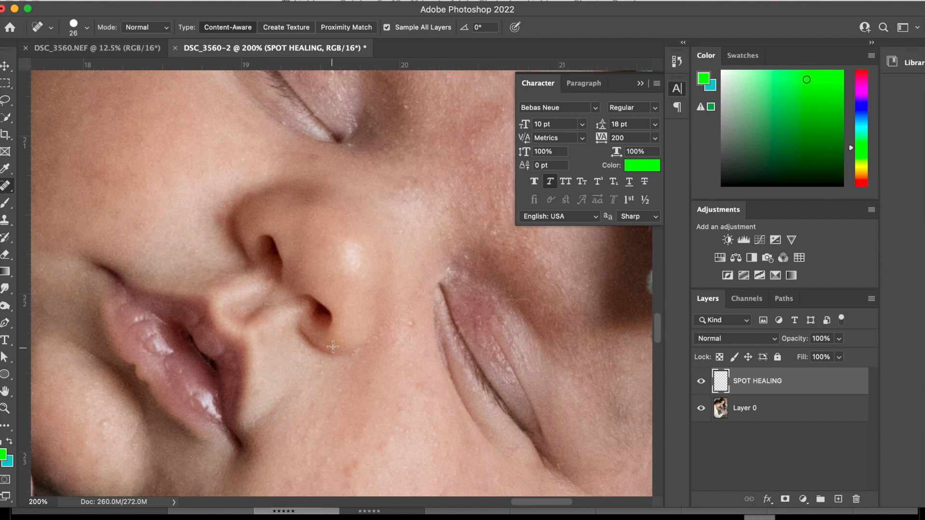
{"action": "left_click", "coordinate": [411, 324]}
{"action": "left_click", "coordinate": [373, 382]}
{"action": "left_click", "coordinate": [421, 386]}
Spot-heal the small bumps on the baby's chin.
{"action": "scroll", "coordinate": [289, 289], "scroll_direction": "down", "scroll_amount": 3}
{"action": "scroll", "coordinate": [289, 289], "scroll_direction": "left", "scroll_amount": 5}
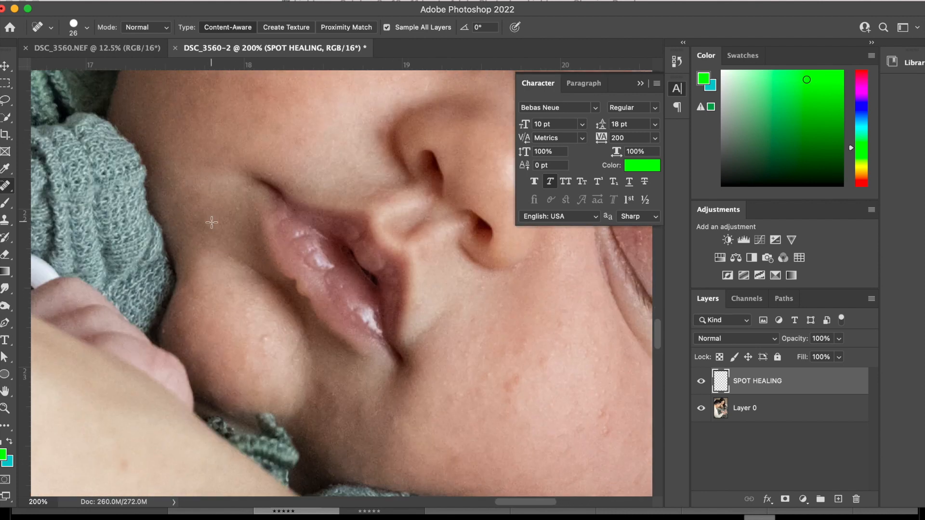
{"action": "left_click", "coordinate": [265, 340]}
{"action": "left_click", "coordinate": [257, 314]}
{"action": "mouse_move", "coordinate": [256, 316]}
{"action": "left_mouse_down"}
{"action": "mouse_move", "coordinate": [264, 331]}
{"action": "mouse_move", "coordinate": [265, 321]}
{"action": "left_mouse_up"}
{"action": "scroll", "coordinate": [270, 337], "scroll_direction": "down", "scroll_amount": 2}
{"action": "scroll", "coordinate": [269, 337], "scroll_direction": "left", "scroll_amount": 1}
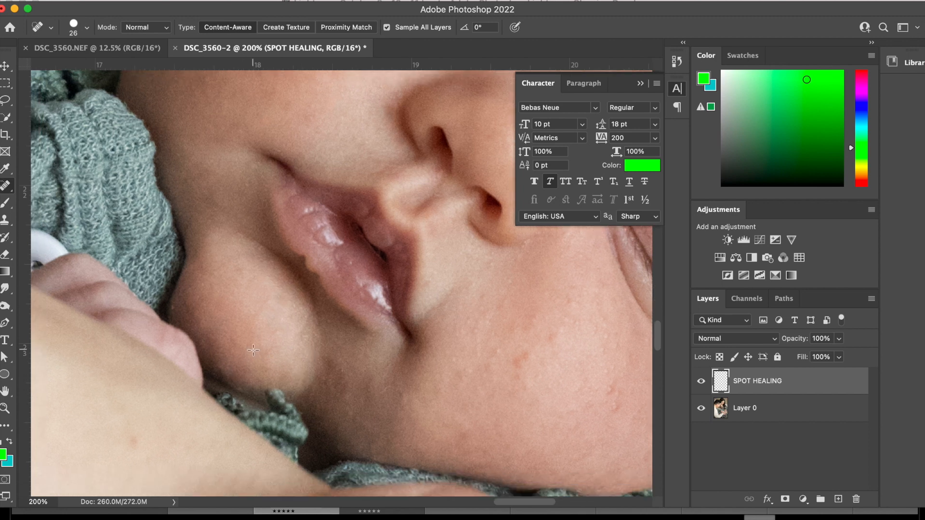
Reduce the healing brush size to 21 px and remove the red marks on the cheek beside the baby's mouth.
{"action": "scroll", "coordinate": [274, 356], "scroll_direction": "right", "scroll_amount": 4}
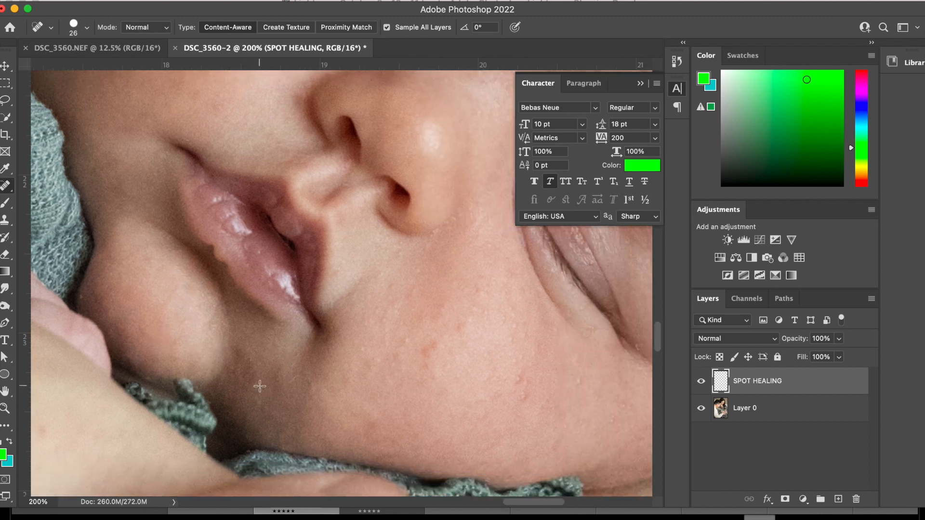
{"action": "left_click", "coordinate": [85, 28]}
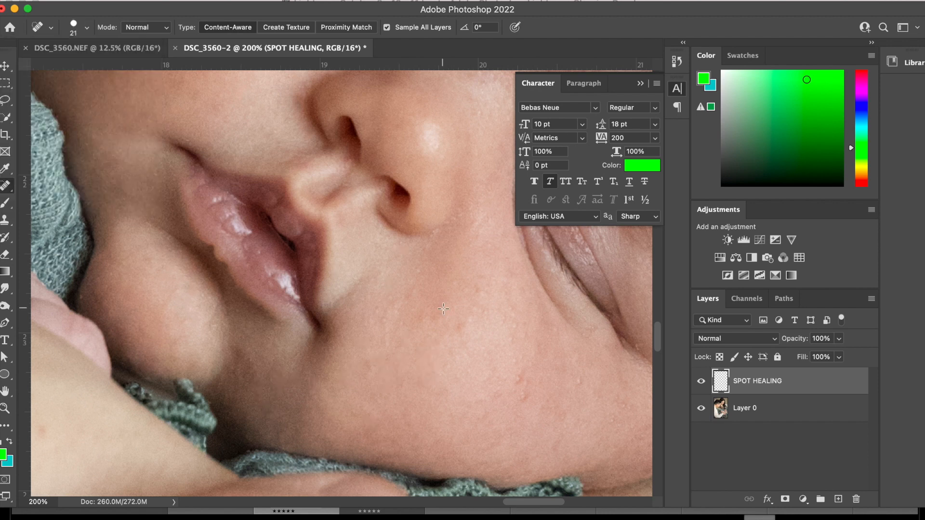
{"action": "left_click", "coordinate": [418, 270]}
{"action": "left_click_drag", "start_coordinate": [419, 284], "coordinate": [407, 299]}
{"action": "left_click", "coordinate": [375, 313]}
{"action": "left_click", "coordinate": [385, 320]}
{"action": "left_click", "coordinate": [407, 294]}
Spot-heal the bumps on the cheek below the baby's nose and lower eye.
{"action": "scroll", "coordinate": [451, 327], "scroll_direction": "up", "scroll_amount": 2}
{"action": "scroll", "coordinate": [451, 328], "scroll_direction": "right", "scroll_amount": 2}
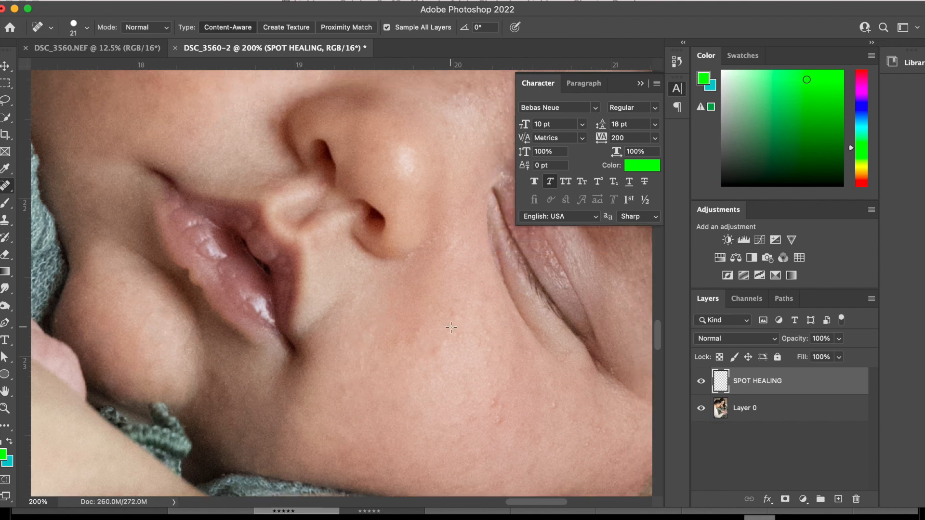
{"action": "left_click", "coordinate": [453, 315]}
{"action": "left_click", "coordinate": [432, 304]}
{"action": "left_click_drag", "start_coordinate": [445, 228], "coordinate": [421, 254]}
{"action": "left_click", "coordinate": [531, 470]}
Smooth the remaining uneven patches across the cheek between the mouth and lower eye with short healing strokes.
{"action": "scroll", "coordinate": [530, 472], "scroll_direction": "down", "scroll_amount": 2}
{"action": "scroll", "coordinate": [491, 374], "scroll_direction": "right", "scroll_amount": 4}
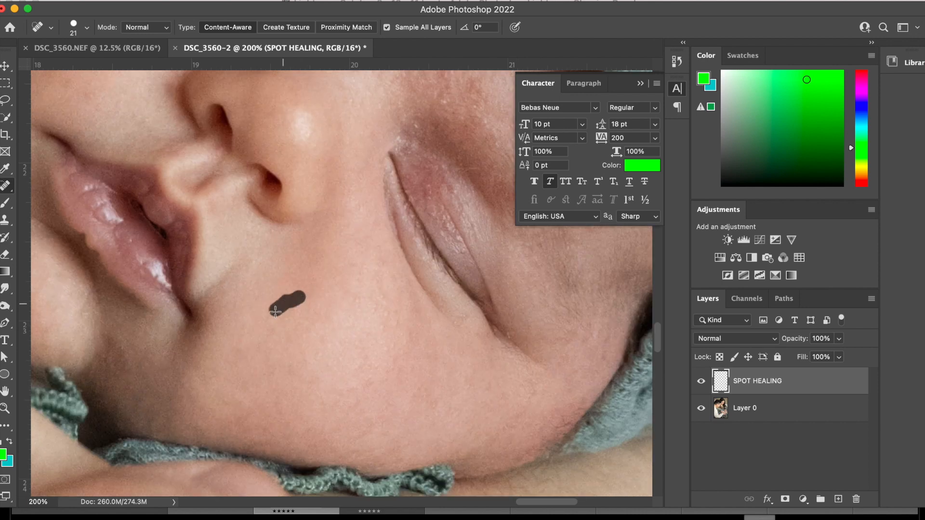
{"action": "scroll", "coordinate": [313, 346], "scroll_direction": "up", "scroll_amount": 2}
{"action": "scroll", "coordinate": [313, 347], "scroll_direction": "right", "scroll_amount": 2}
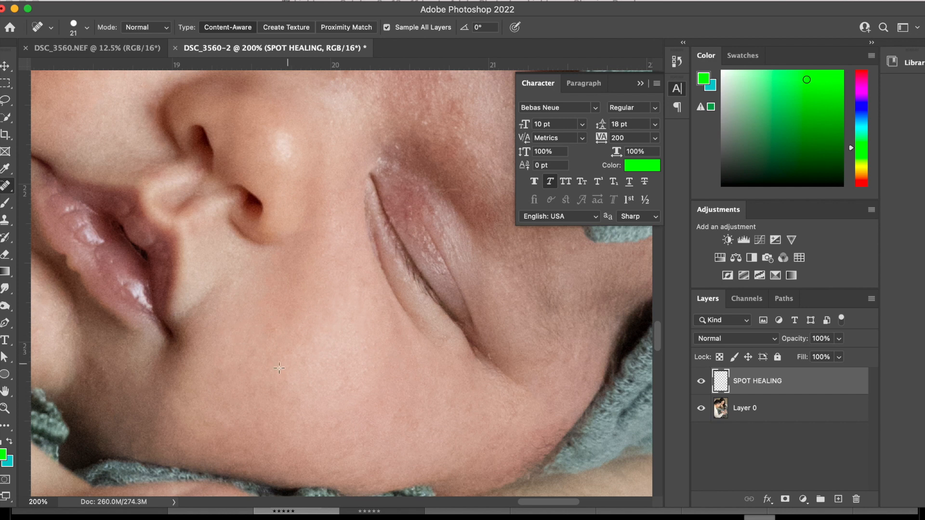
{"action": "left_click_drag", "start_coordinate": [271, 326], "coordinate": [272, 329]}
{"action": "left_click_drag", "start_coordinate": [343, 268], "coordinate": [343, 271]}
{"action": "left_click_drag", "start_coordinate": [371, 344], "coordinate": [364, 348]}
{"action": "left_click_drag", "start_coordinate": [358, 403], "coordinate": [331, 366]}
Heal the discoloured skin near the inner corner of the baby's upper eye.
{"action": "scroll", "coordinate": [337, 149], "scroll_direction": "up", "scroll_amount": 7}
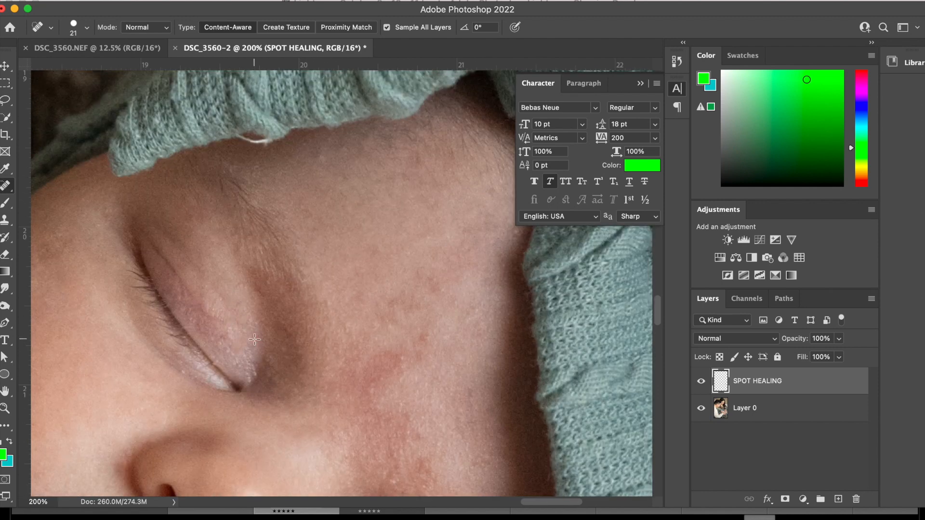
{"action": "scroll", "coordinate": [400, 302], "scroll_direction": "down", "scroll_amount": 1}
{"action": "left_click_drag", "start_coordinate": [276, 352], "coordinate": [275, 343]}
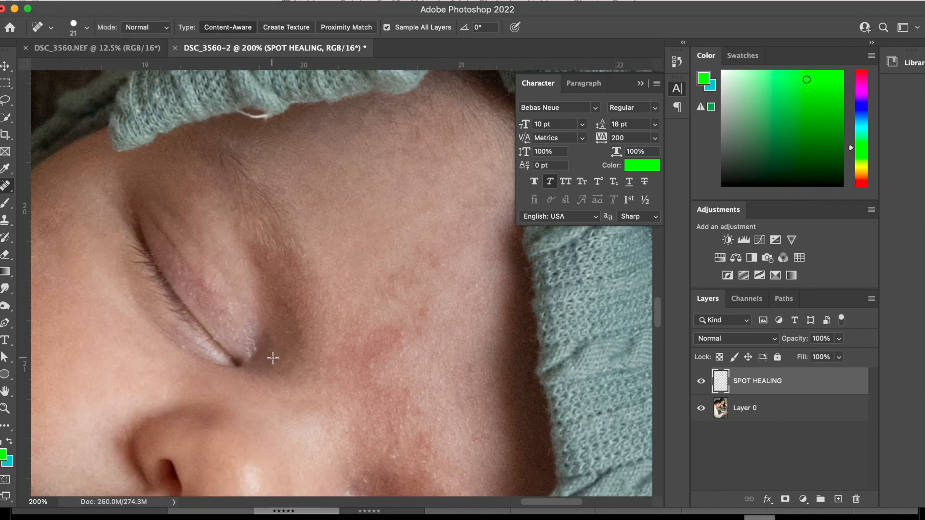
Paint healing strokes over the red blotches on the baby's forehead beside the headband.
{"action": "scroll", "coordinate": [294, 366], "scroll_direction": "down", "scroll_amount": 2}
{"action": "scroll", "coordinate": [294, 366], "scroll_direction": "right", "scroll_amount": 2}
{"action": "left_click_drag", "start_coordinate": [437, 189], "coordinate": [384, 224]}
{"action": "mouse_move", "coordinate": [399, 240]}
{"action": "left_mouse_down"}
{"action": "mouse_move", "coordinate": [384, 243]}
{"action": "mouse_move", "coordinate": [385, 276]}
{"action": "left_mouse_up"}
{"action": "left_click_drag", "start_coordinate": [368, 255], "coordinate": [355, 266]}
{"action": "left_click_drag", "start_coordinate": [361, 302], "coordinate": [353, 305]}
{"action": "left_click", "coordinate": [345, 326]}
{"action": "left_click", "coordinate": [445, 403]}
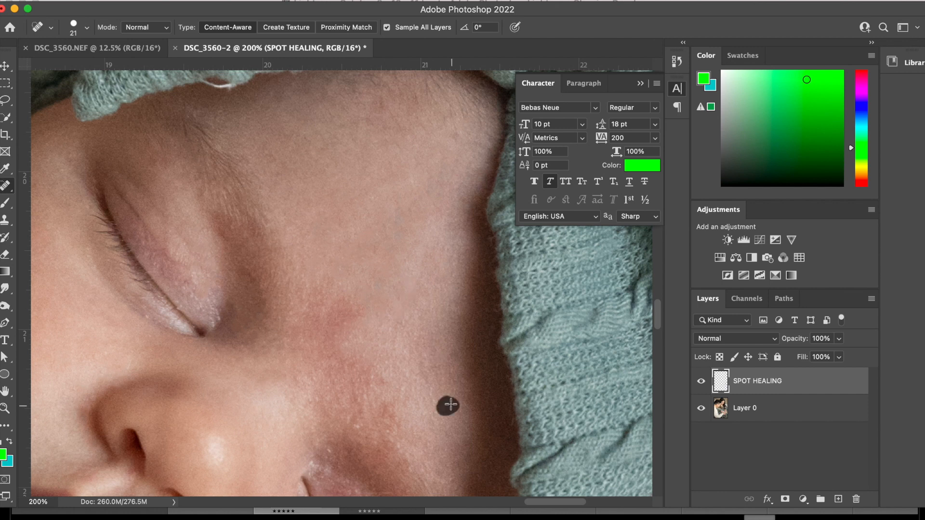
Heal the red patch between the baby's eyebrows above the nose and check the retouched forehead.
{"action": "scroll", "coordinate": [445, 403], "scroll_direction": "down", "scroll_amount": 2}
{"action": "left_click", "coordinate": [295, 340]}
{"action": "mouse_move", "coordinate": [378, 247]}
{"action": "left_mouse_down"}
{"action": "mouse_move", "coordinate": [372, 289]}
{"action": "mouse_move", "coordinate": [336, 345]}
{"action": "left_mouse_up"}
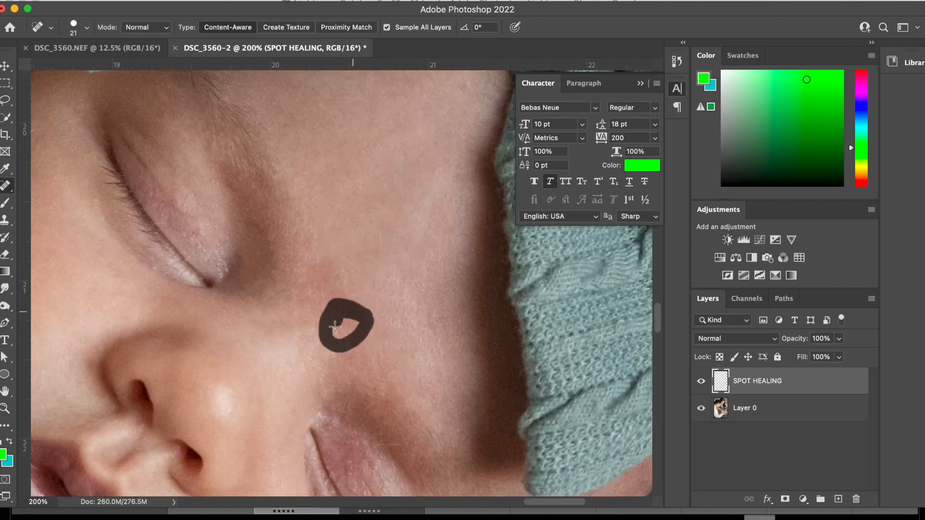
{"action": "scroll", "coordinate": [332, 337], "scroll_direction": "down", "scroll_amount": 5}
{"action": "scroll", "coordinate": [269, 293], "scroll_direction": "right", "scroll_amount": 4}
{"action": "scroll", "coordinate": [340, 320], "scroll_direction": "up", "scroll_amount": 8}
{"action": "scroll", "coordinate": [223, 346], "scroll_direction": "left", "scroll_amount": 6}
{"action": "scroll", "coordinate": [223, 347], "scroll_direction": "right", "scroll_amount": 3}
{"action": "scroll", "coordinate": [223, 347], "scroll_direction": "down", "scroll_amount": 2}
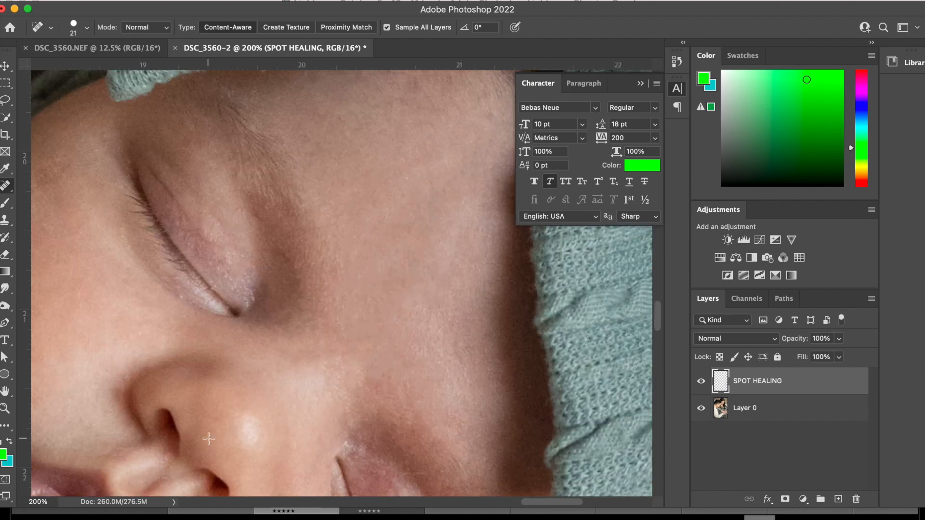
{"action": "scroll", "coordinate": [302, 297], "scroll_direction": "down", "scroll_amount": 3}
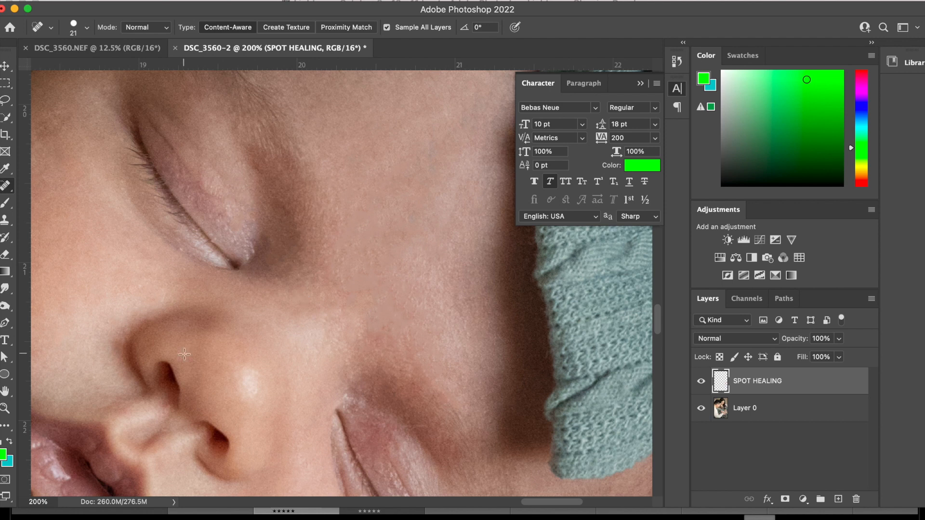
Set up a soft green brush with 3% opacity, 108 px size and 0% hardness.
{"action": "key", "text": "b"}
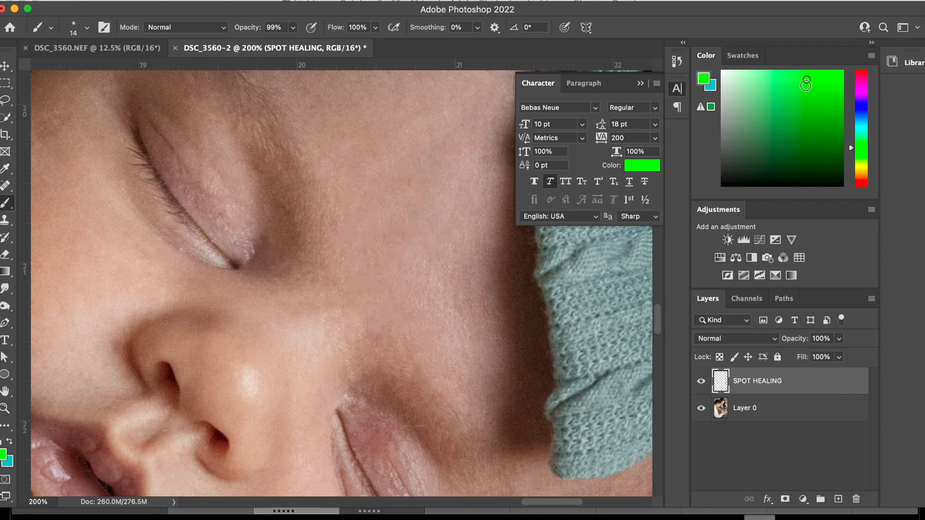
{"action": "left_click", "coordinate": [646, 168]}
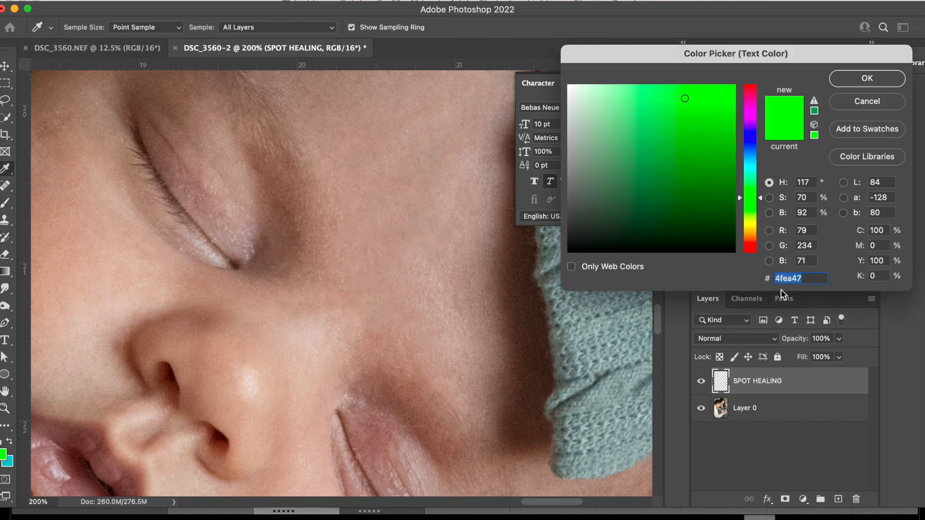
{"action": "left_click", "coordinate": [864, 78]}
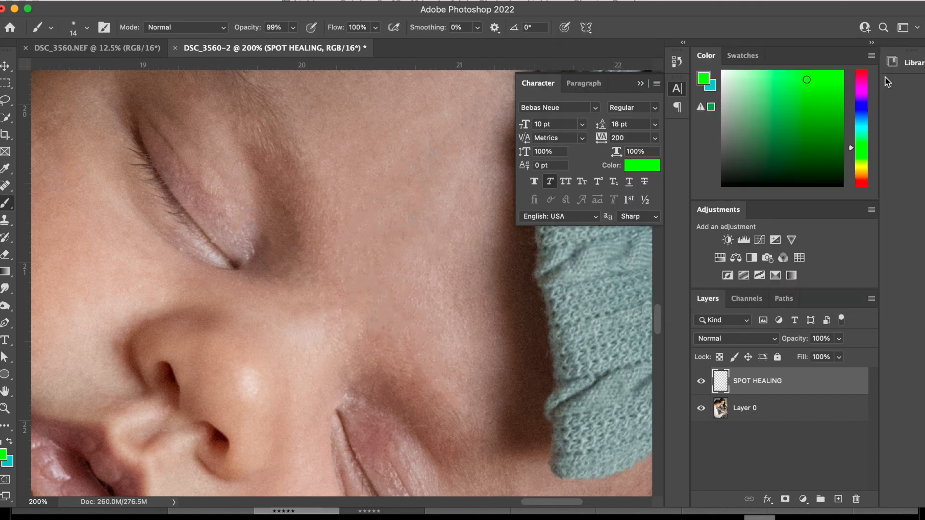
{"action": "left_click", "coordinate": [293, 27]}
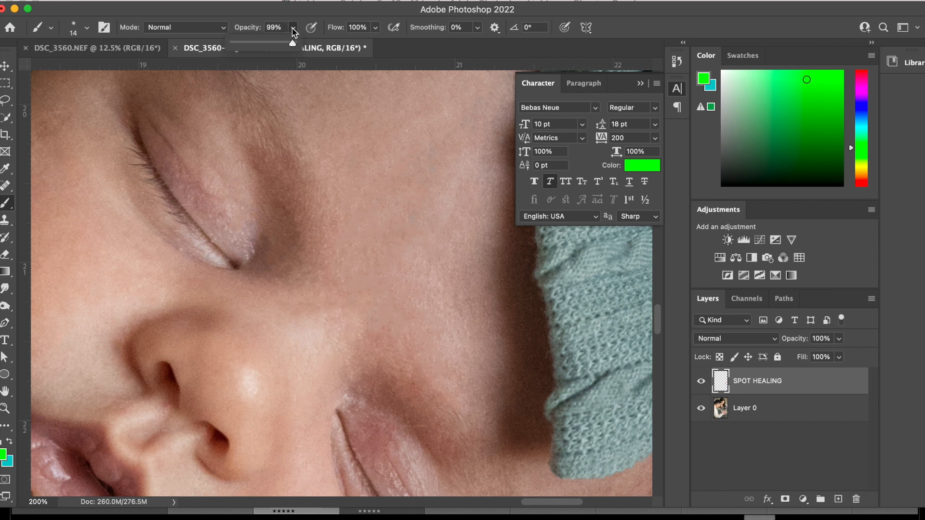
{"action": "left_click_drag", "start_coordinate": [289, 46], "coordinate": [239, 48]}
{"action": "scroll", "coordinate": [276, 253], "scroll_direction": "up", "scroll_amount": 4}
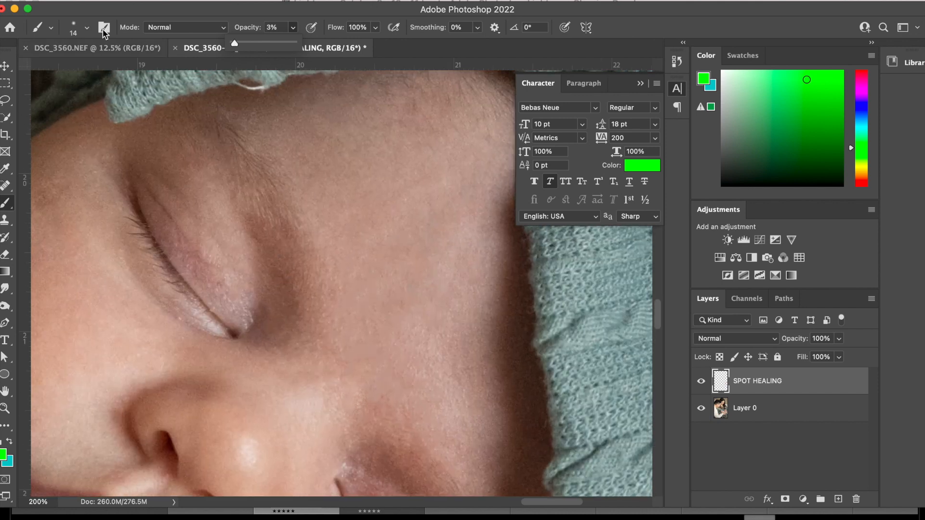
{"action": "left_click", "coordinate": [89, 27]}
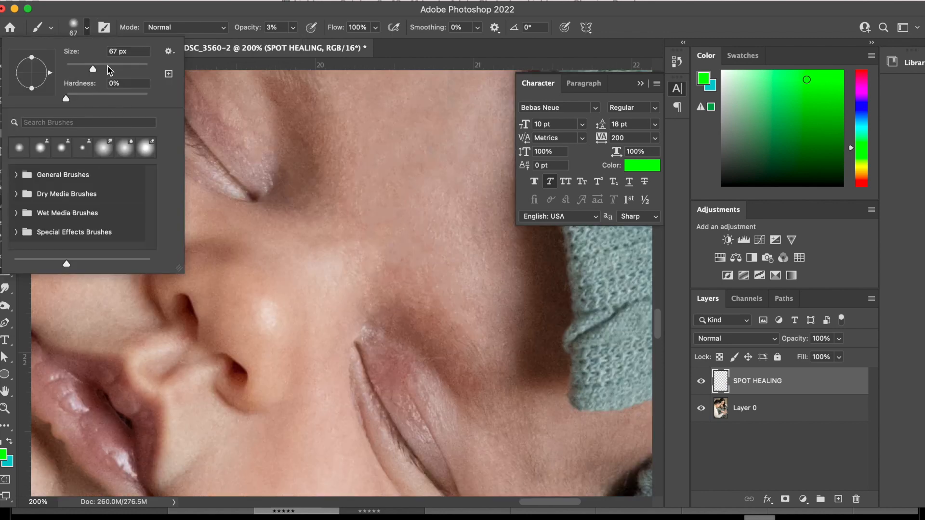
{"action": "left_click", "coordinate": [108, 69]}
Paint faint green strokes over the red skin on the upper eyelid, its inner corner and above the lower eye.
{"action": "left_click", "coordinate": [395, 368]}
{"action": "scroll", "coordinate": [394, 368], "scroll_direction": "up", "scroll_amount": 5}
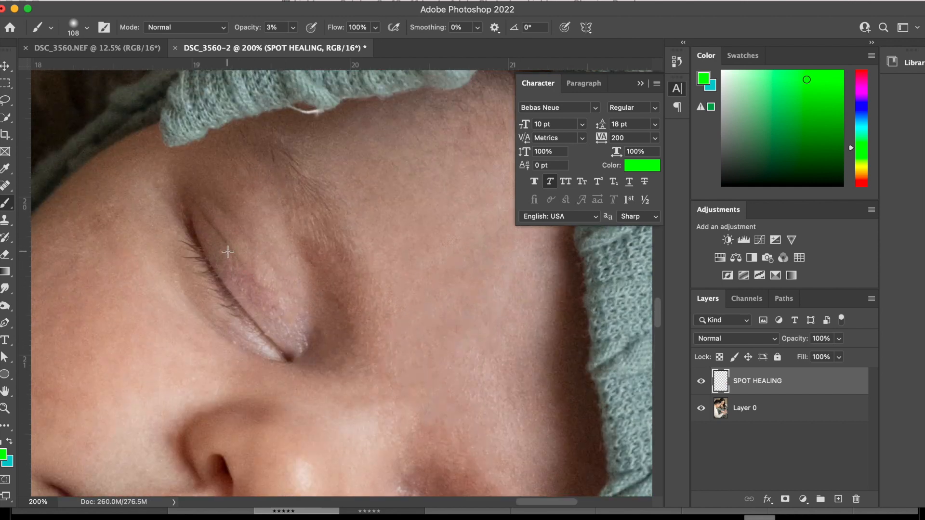
{"action": "scroll", "coordinate": [254, 284], "scroll_direction": "down", "scroll_amount": 5}
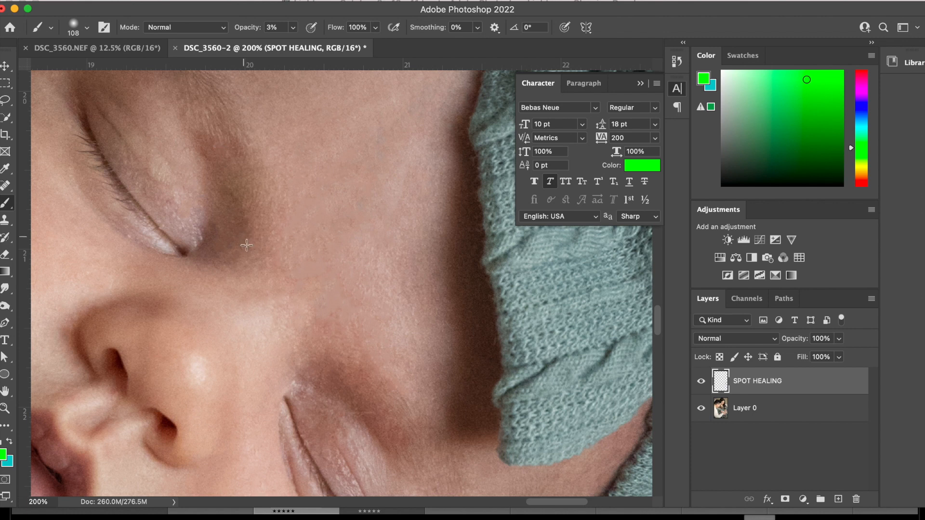
{"action": "scroll", "coordinate": [246, 245], "scroll_direction": "down", "scroll_amount": 2}
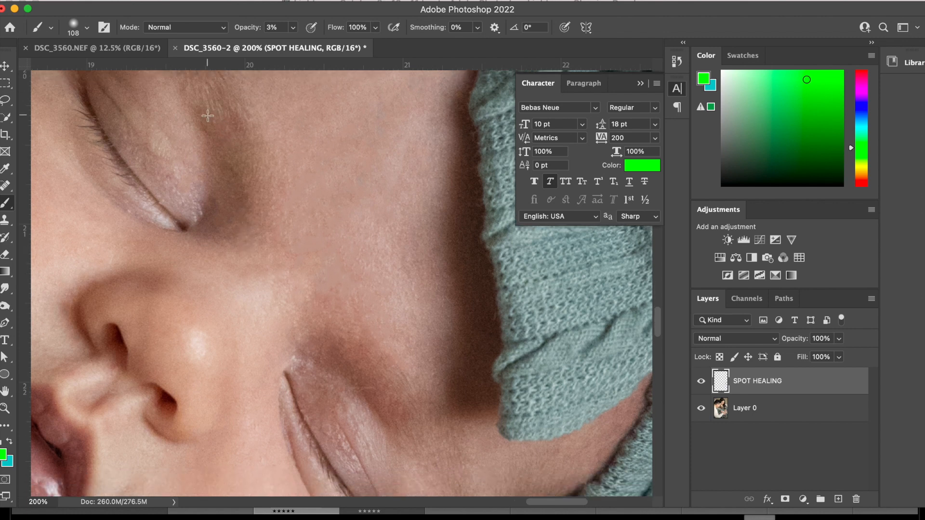
{"action": "scroll", "coordinate": [331, 351], "scroll_direction": "down", "scroll_amount": 4}
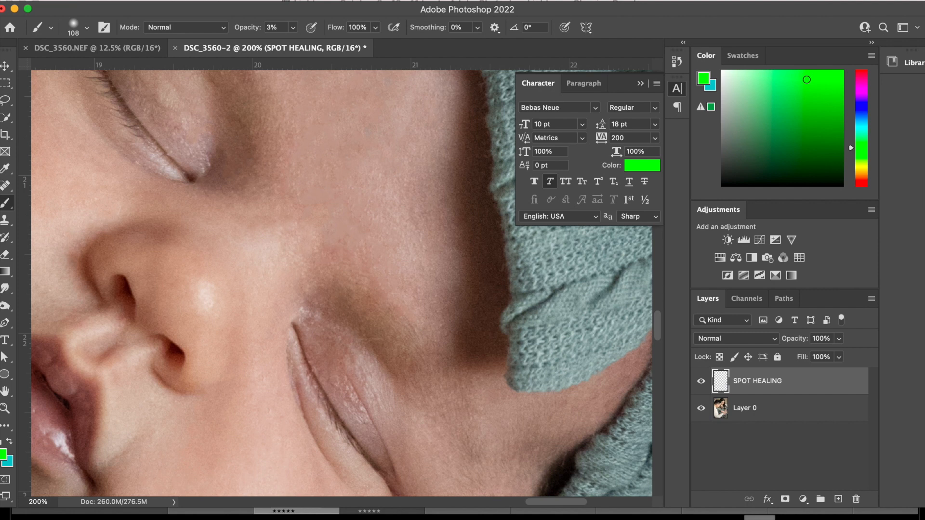
Undo the green strokes above the lower eye and repaint that red area at 1% brush opacity.
{"action": "left_click", "coordinate": [83, 0]}
{"action": "left_click", "coordinate": [96, 0]}
{"action": "left_click", "coordinate": [83, 0]}
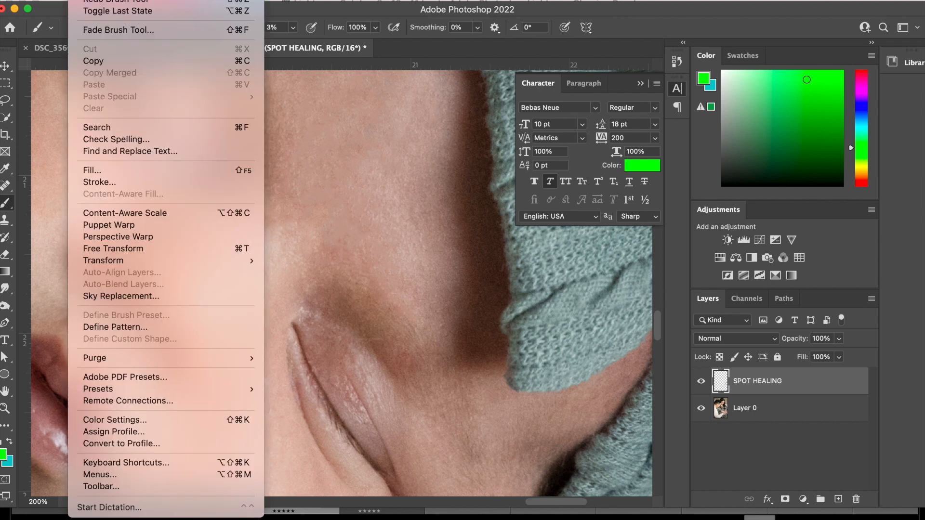
{"action": "left_click", "coordinate": [96, 1]}
{"action": "left_click", "coordinate": [83, 1]}
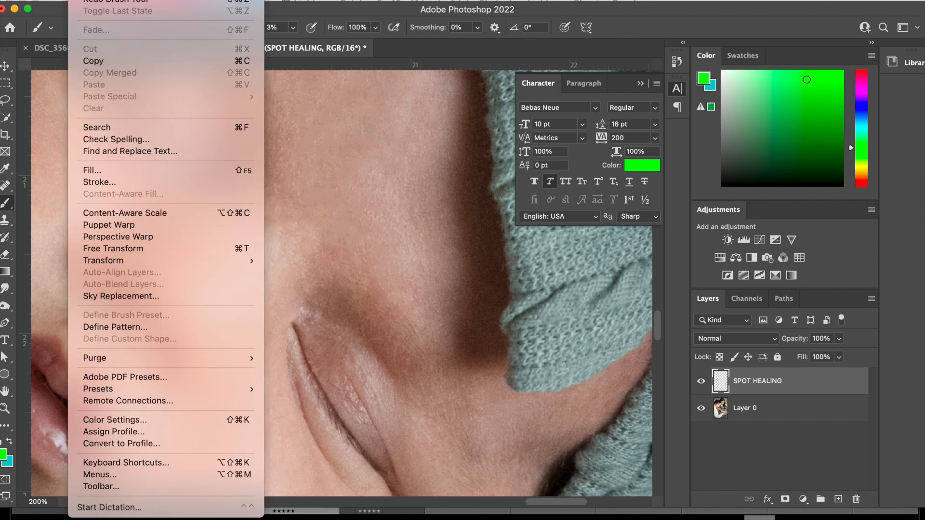
{"action": "left_click", "coordinate": [95, 1]}
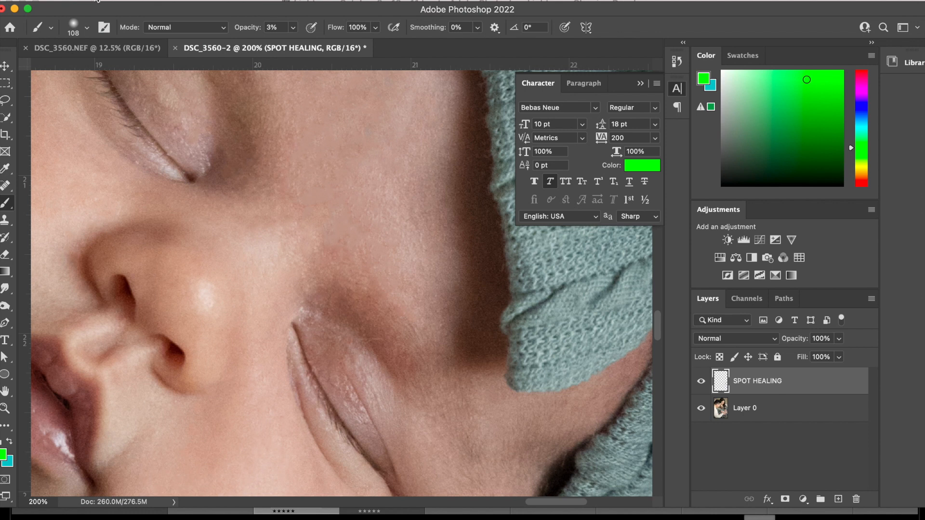
{"action": "left_click", "coordinate": [293, 28]}
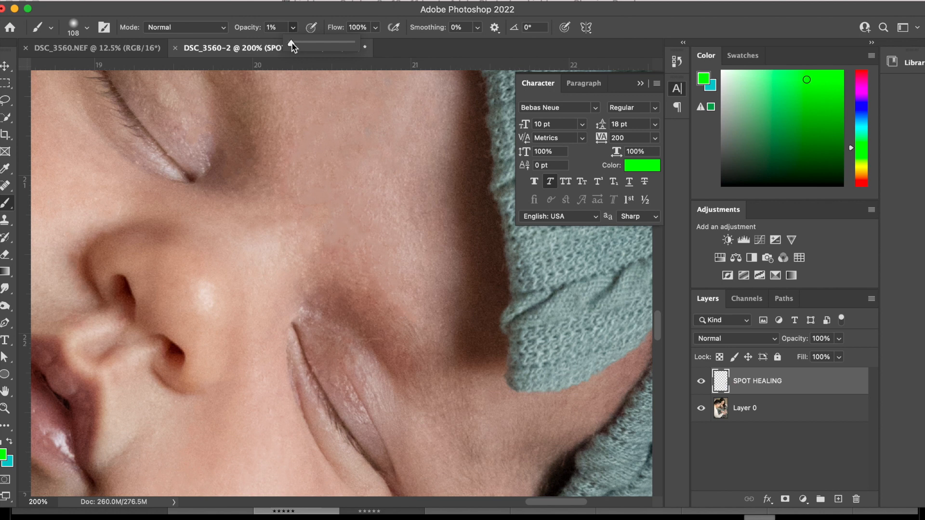
{"action": "left_click", "coordinate": [339, 303]}
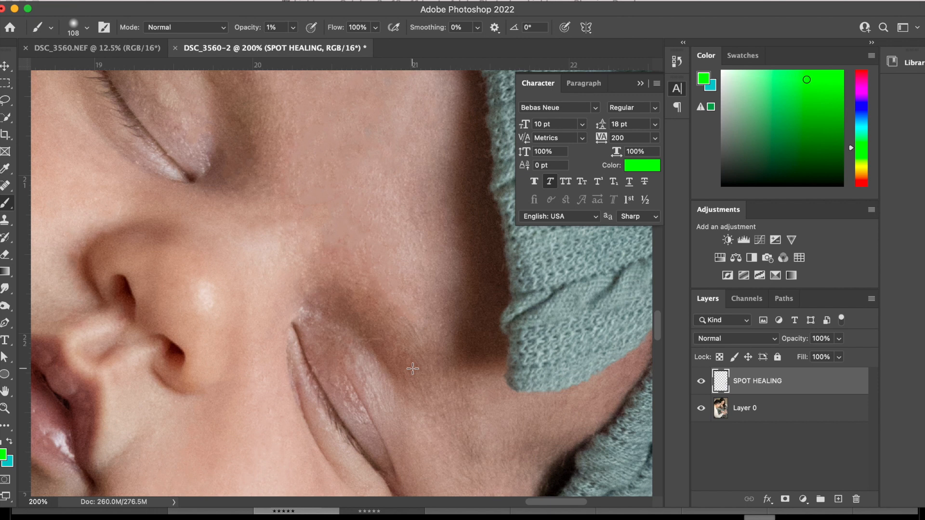
Inspect the skin around the baby's mouth, nose, eyes and forehead for remaining colour differences.
{"action": "scroll", "coordinate": [413, 368], "scroll_direction": "left", "scroll_amount": 8}
{"action": "scroll", "coordinate": [413, 368], "scroll_direction": "up", "scroll_amount": 3}
{"action": "scroll", "coordinate": [413, 368], "scroll_direction": "down", "scroll_amount": 6}
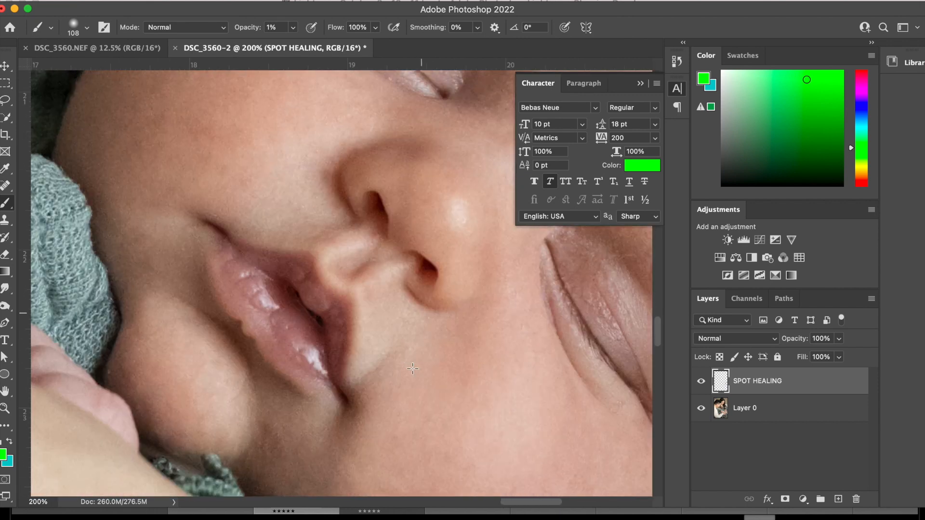
{"action": "scroll", "coordinate": [413, 368], "scroll_direction": "right", "scroll_amount": 7}
{"action": "scroll", "coordinate": [413, 368], "scroll_direction": "down", "scroll_amount": 10}
{"action": "scroll", "coordinate": [413, 369], "scroll_direction": "up", "scroll_amount": 12}
{"action": "scroll", "coordinate": [413, 368], "scroll_direction": "right", "scroll_amount": 4}
{"action": "scroll", "coordinate": [412, 368], "scroll_direction": "up", "scroll_amount": 8}
{"action": "scroll", "coordinate": [413, 368], "scroll_direction": "up", "scroll_amount": 1}
{"action": "scroll", "coordinate": [413, 369], "scroll_direction": "left", "scroll_amount": 2}
{"action": "scroll", "coordinate": [413, 368], "scroll_direction": "down", "scroll_amount": 1}
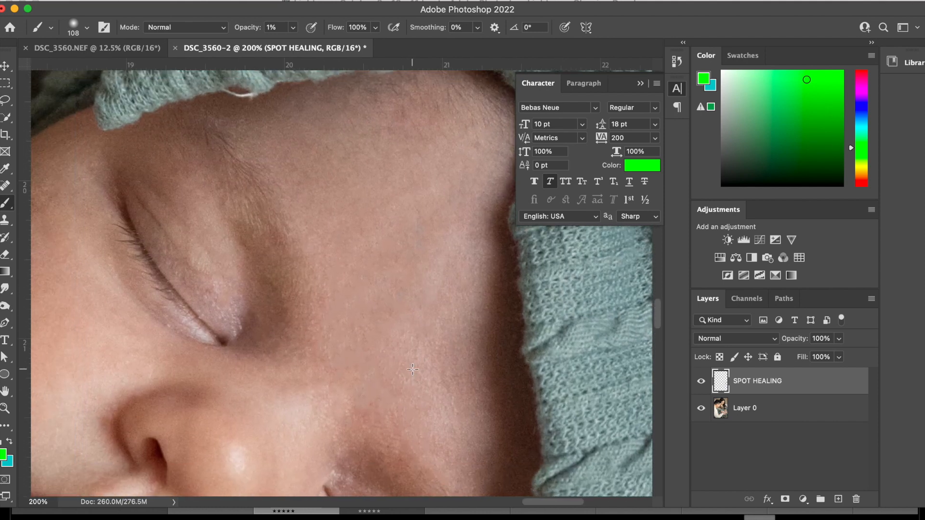
{"action": "scroll", "coordinate": [327, 328], "scroll_direction": "left", "scroll_amount": 4}
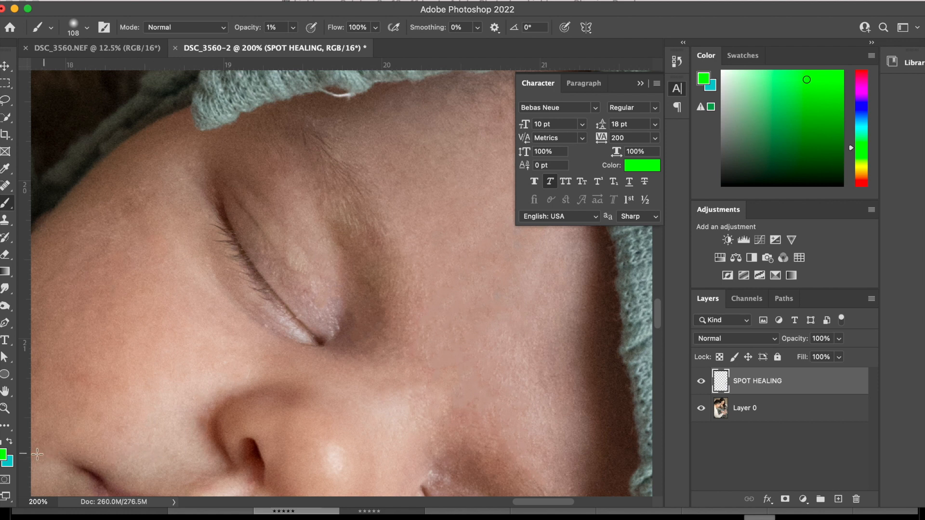
Sample the light skin tone c1af9c from the cheek below the upper eye as brush colour, at 3% opacity.
{"action": "left_click", "coordinate": [3, 455]}
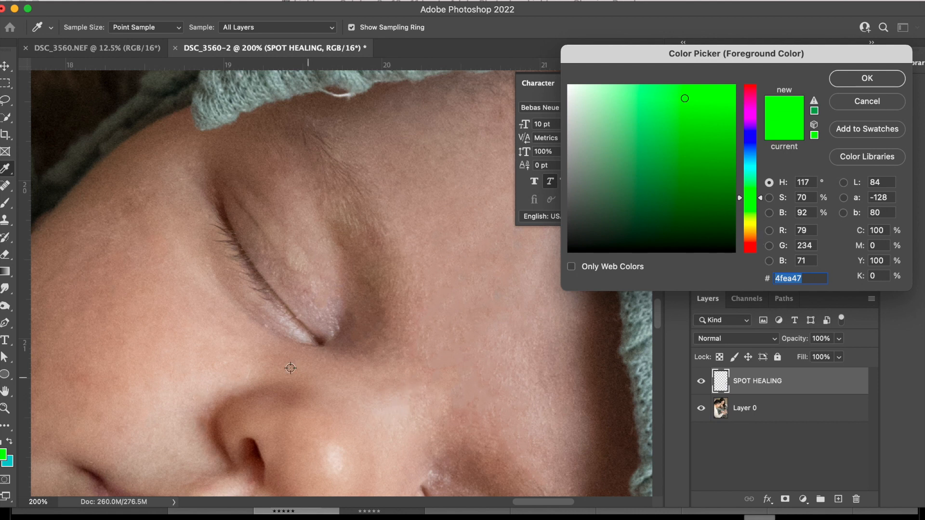
{"action": "left_click", "coordinate": [198, 324]}
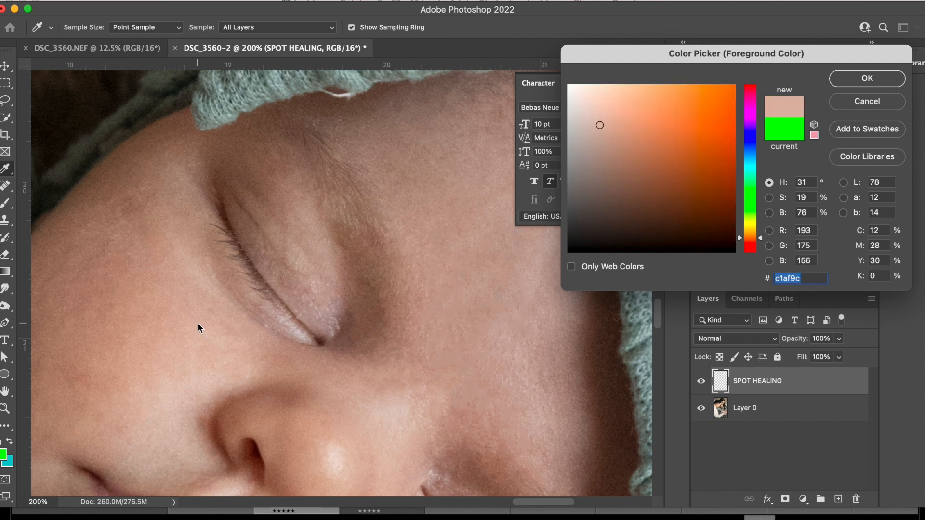
{"action": "left_click", "coordinate": [867, 78]}
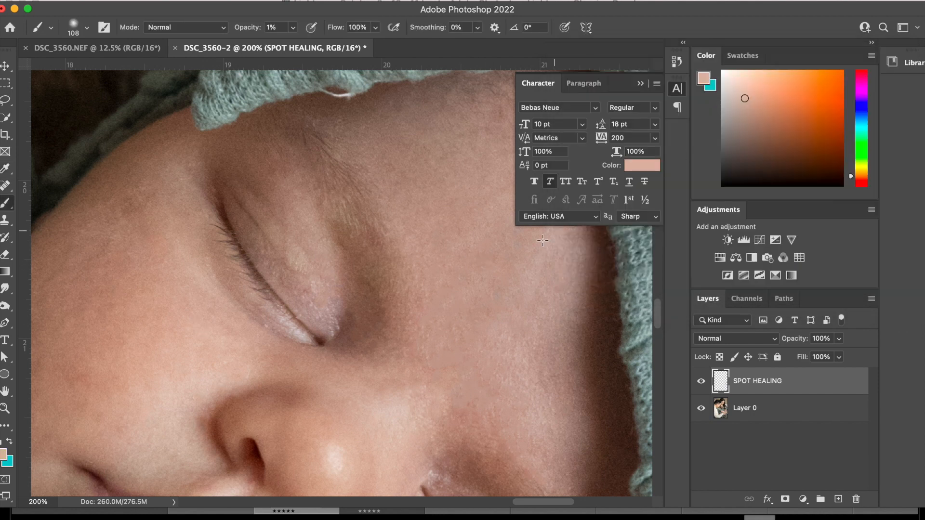
{"action": "left_click", "coordinate": [293, 27]}
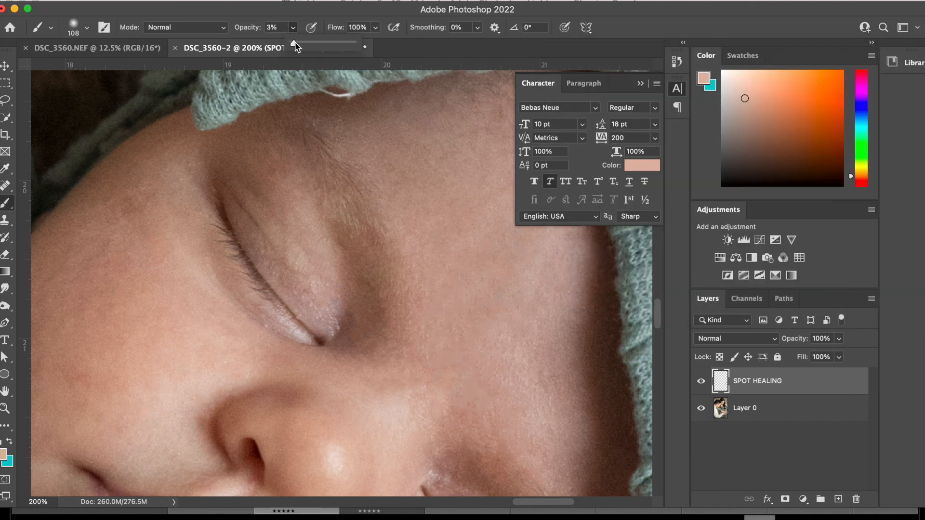
{"action": "left_click_drag", "start_coordinate": [294, 44], "coordinate": [297, 47]}
{"action": "scroll", "coordinate": [441, 299], "scroll_direction": "right", "scroll_amount": 5}
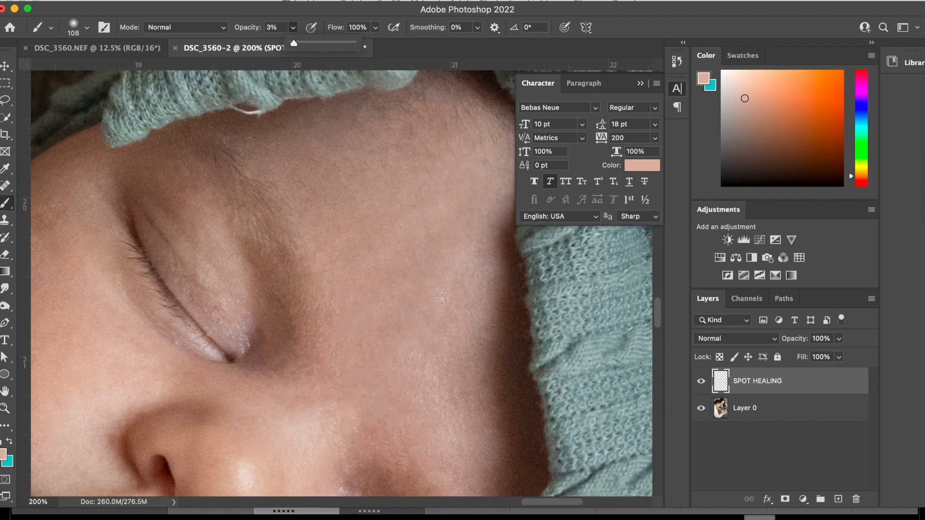
Brush the sampled skin tone over the forehead, the upper eyelid and the area between the eyebrows.
{"action": "left_click", "coordinate": [393, 301]}
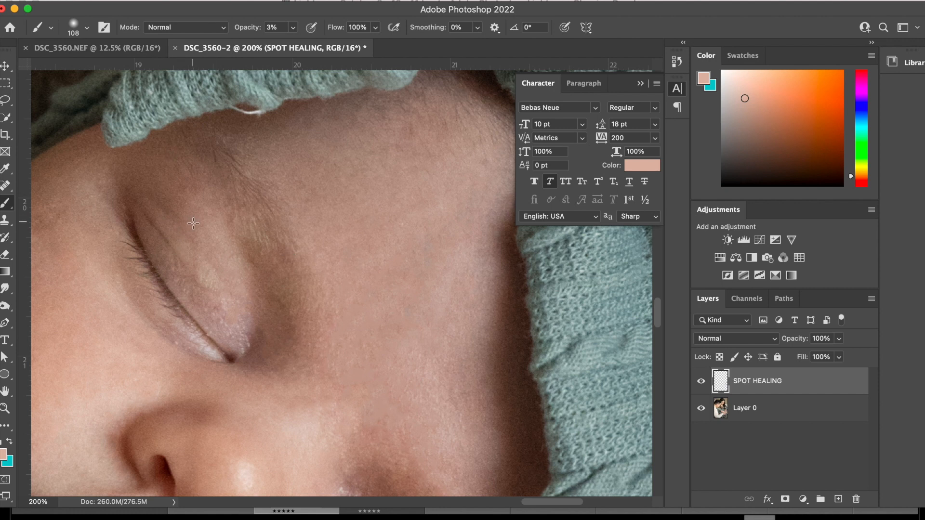
{"action": "scroll", "coordinate": [338, 335], "scroll_direction": "down", "scroll_amount": 3}
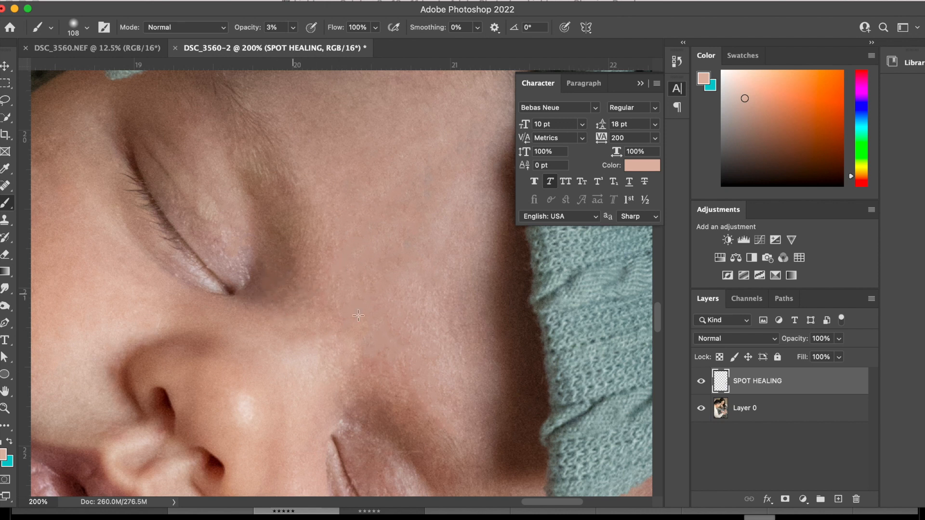
{"action": "scroll", "coordinate": [403, 343], "scroll_direction": "right", "scroll_amount": 4}
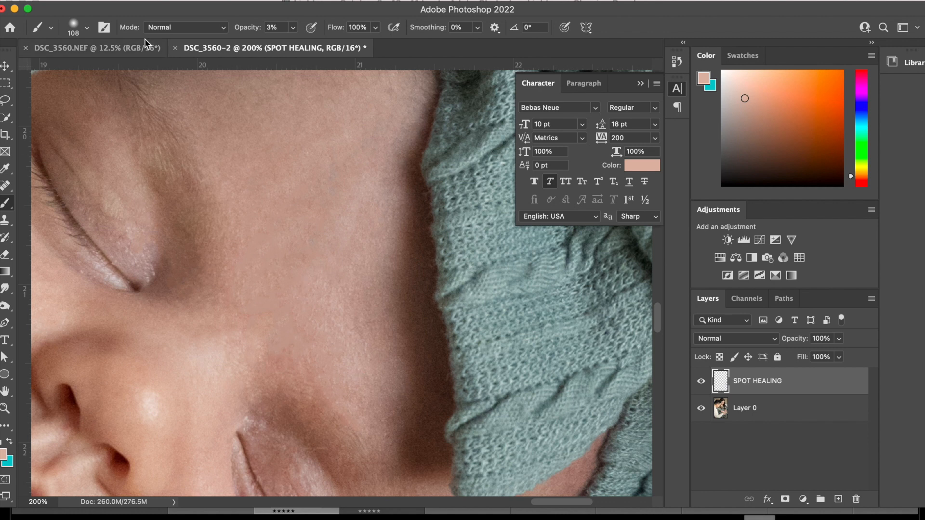
Enlarge the brush to 284 px and even out the skin tone across the cheeks, chin and forehead.
{"action": "left_click", "coordinate": [87, 27]}
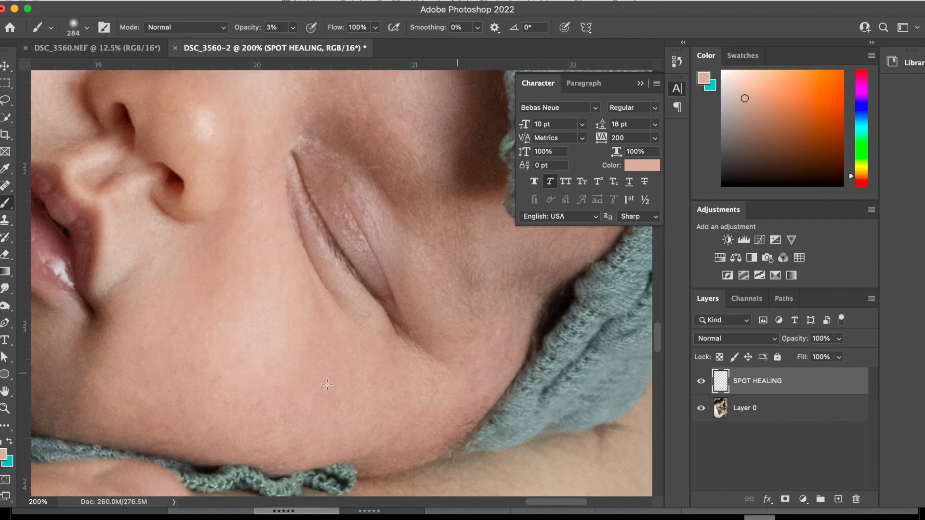
{"action": "scroll", "coordinate": [259, 328], "scroll_direction": "left", "scroll_amount": 8}
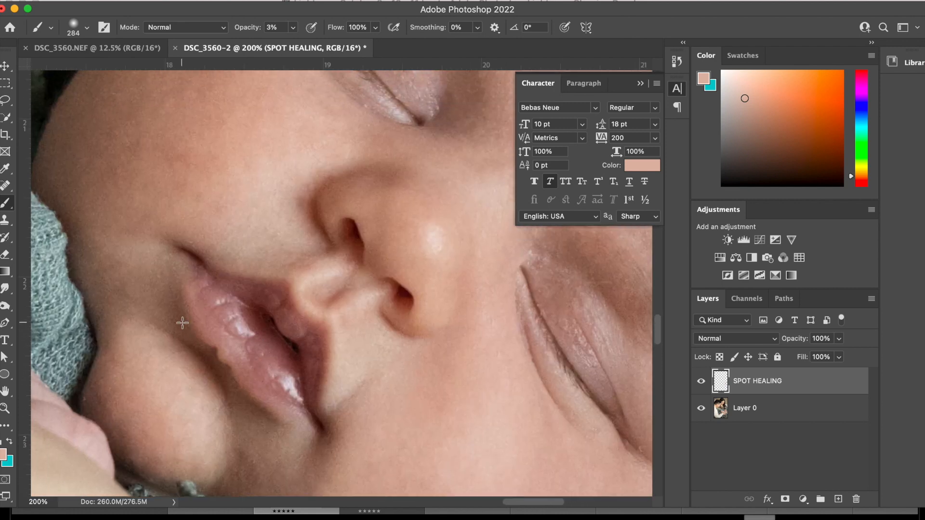
{"action": "scroll", "coordinate": [182, 322], "scroll_direction": "up", "scroll_amount": 8}
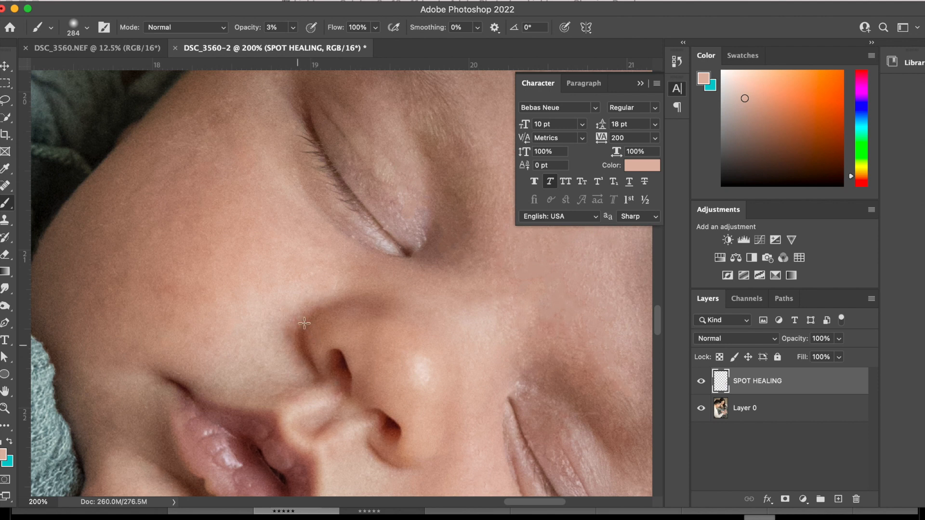
{"action": "scroll", "coordinate": [357, 384], "scroll_direction": "down", "scroll_amount": 5}
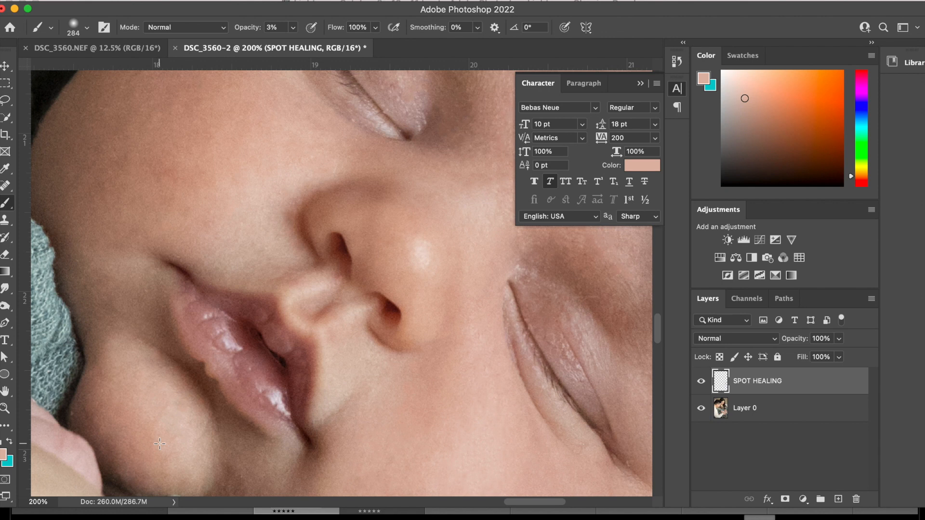
{"action": "scroll", "coordinate": [159, 444], "scroll_direction": "up", "scroll_amount": 10}
{"action": "scroll", "coordinate": [160, 443], "scroll_direction": "right", "scroll_amount": 10}
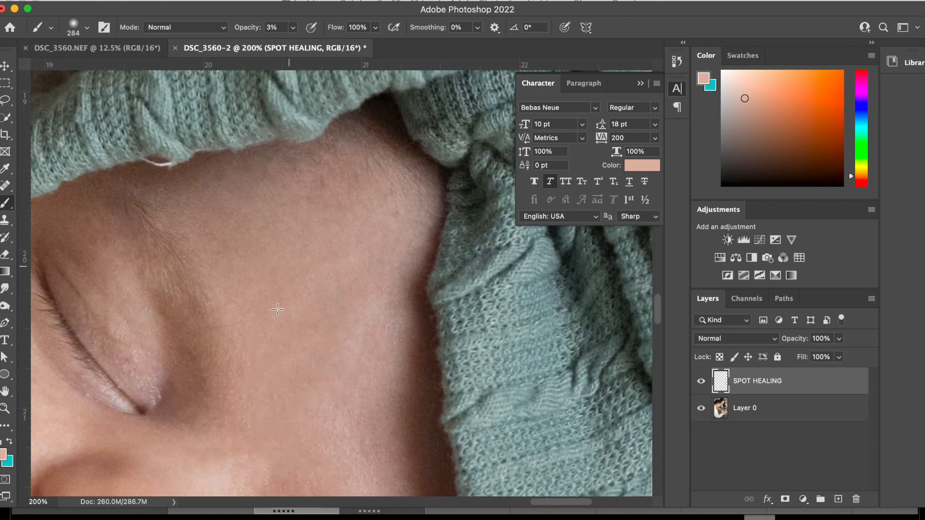
{"action": "scroll", "coordinate": [235, 417], "scroll_direction": "down", "scroll_amount": 7}
{"action": "scroll", "coordinate": [236, 417], "scroll_direction": "left", "scroll_amount": 2}
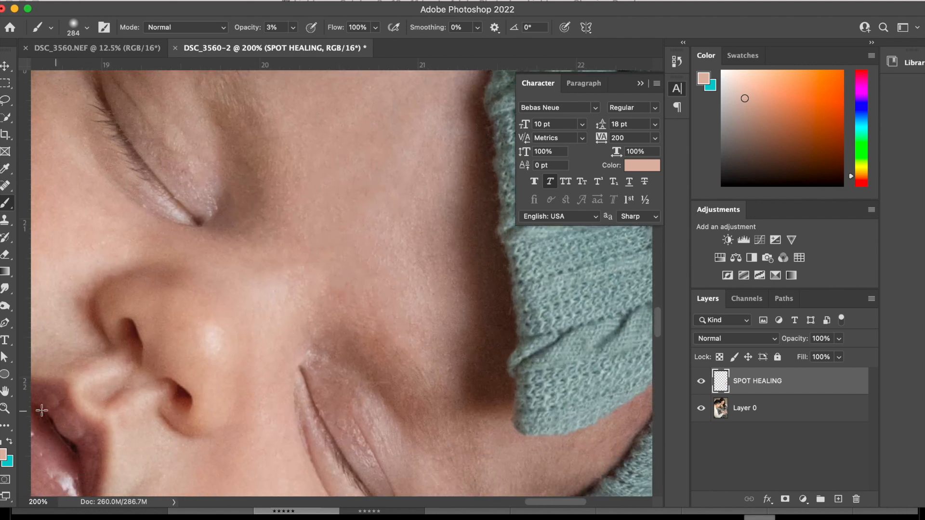
Zoom out to 50% to examine the baby's whole retouched face.
{"action": "left_click", "coordinate": [5, 409]}
{"action": "left_click", "coordinate": [91, 26]}
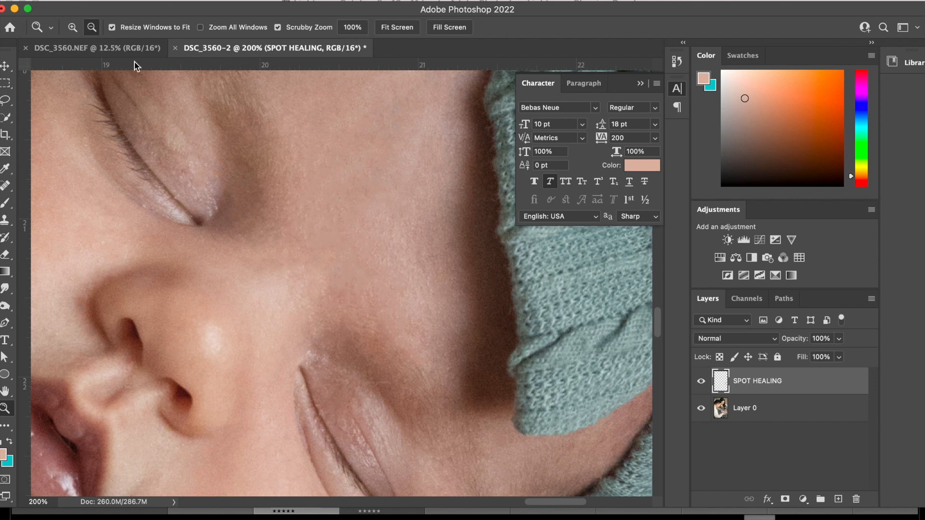
{"action": "left_click", "coordinate": [253, 176]}
{"action": "left_click", "coordinate": [253, 176]}
{"action": "left_click", "coordinate": [253, 176]}
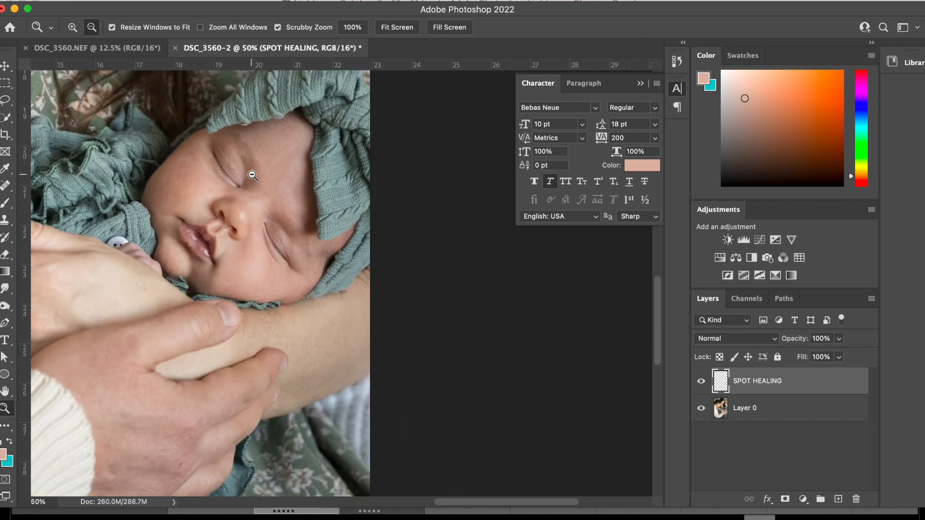
Save a copy of the retouched family photo in Photoshop PSD format.
{"action": "left_click", "coordinate": [253, 175]}
{"action": "left_click", "coordinate": [253, 176]}
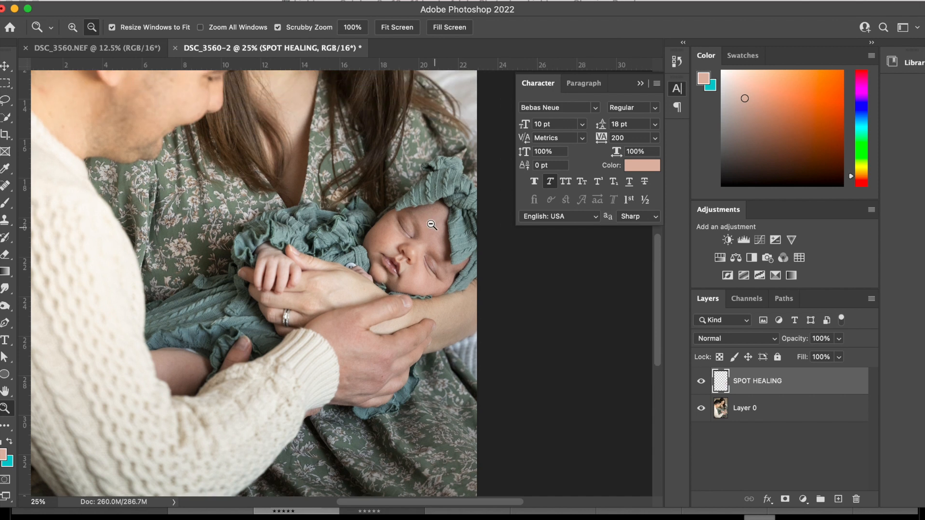
{"action": "left_click", "coordinate": [428, 270]}
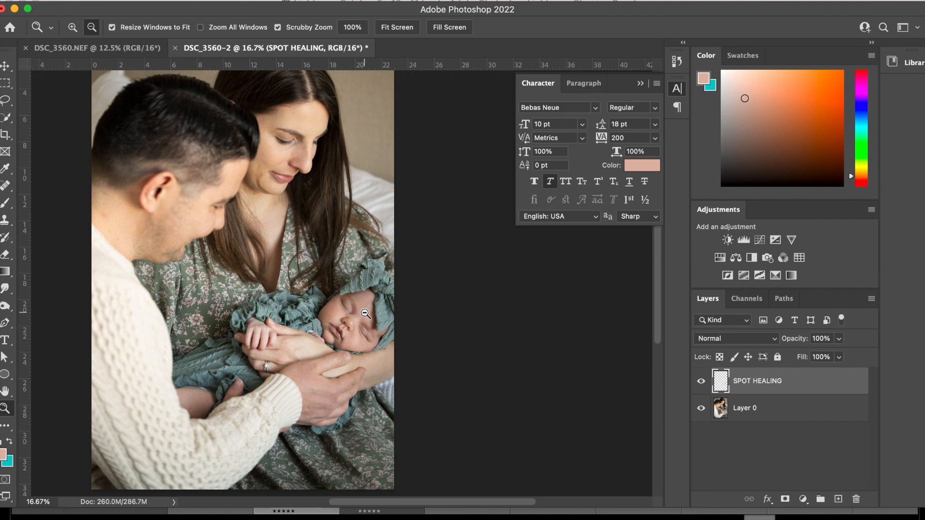
{"action": "left_click", "coordinate": [365, 313]}
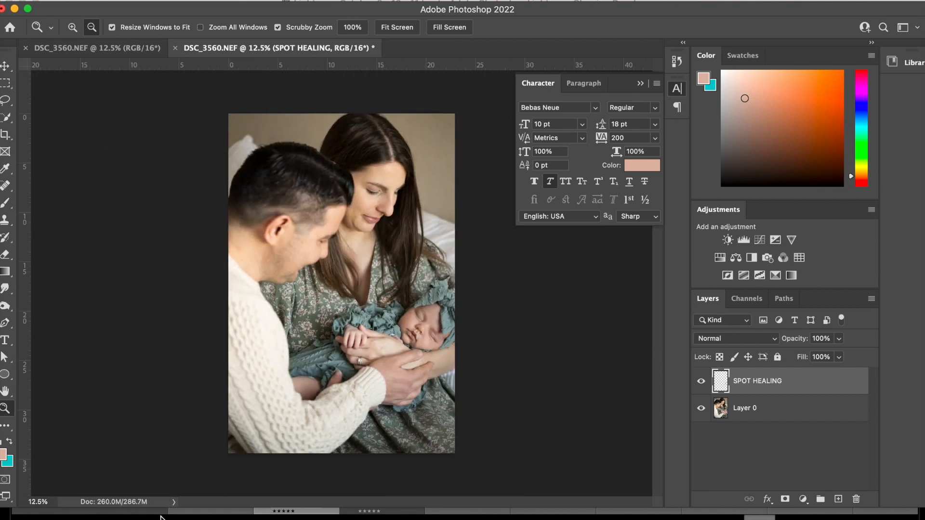
{"action": "left_click", "coordinate": [55, 1]}
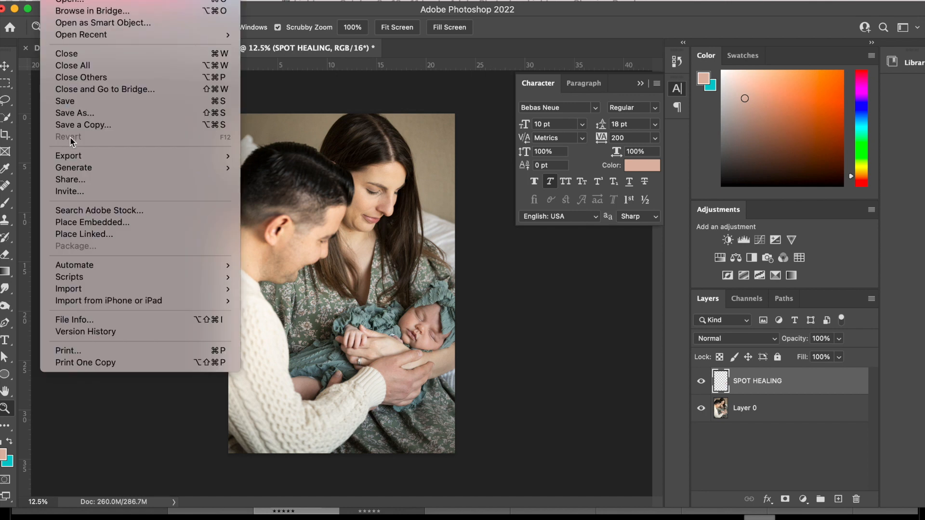
{"action": "left_click", "coordinate": [75, 114]}
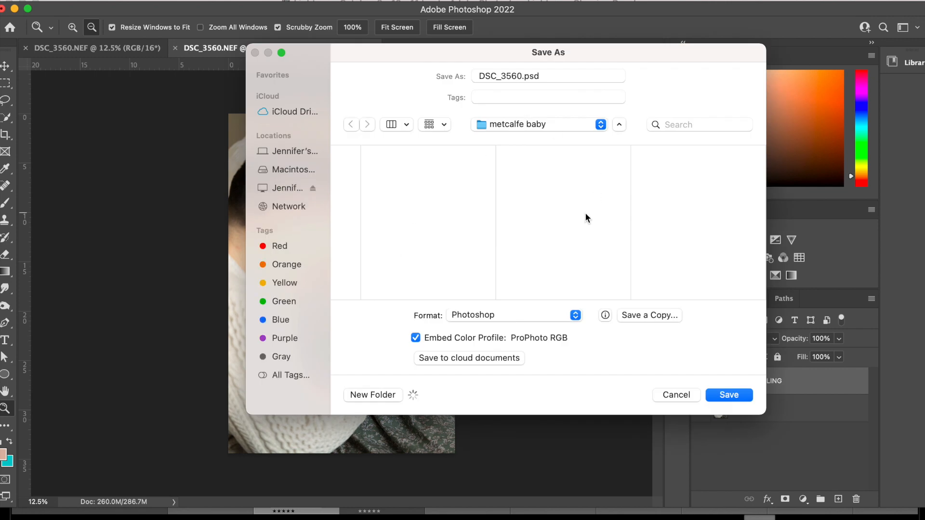
{"action": "left_click", "coordinate": [575, 315]}
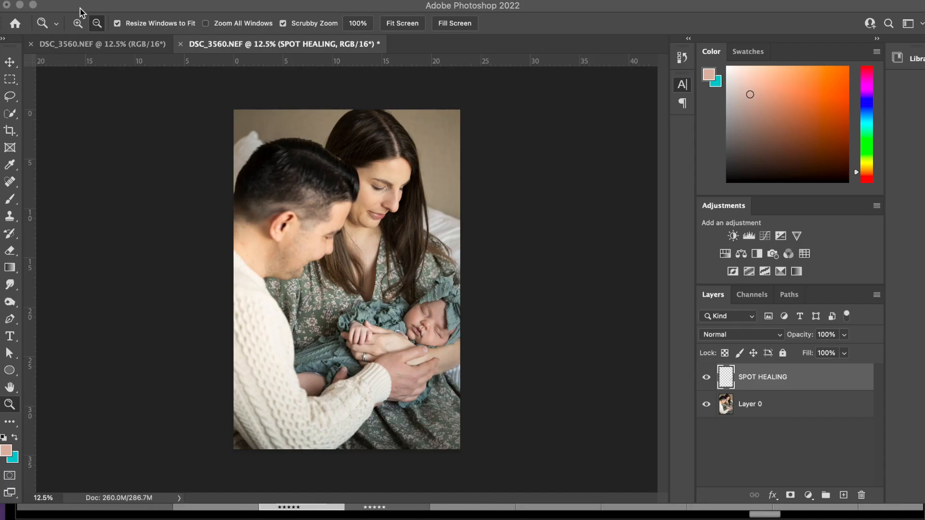
Switch to Lightroom Classic and import the new photos from the baby session folder under 2022 portraits, adding them without moving.
{"action": "left_click", "coordinate": [19, 5]}
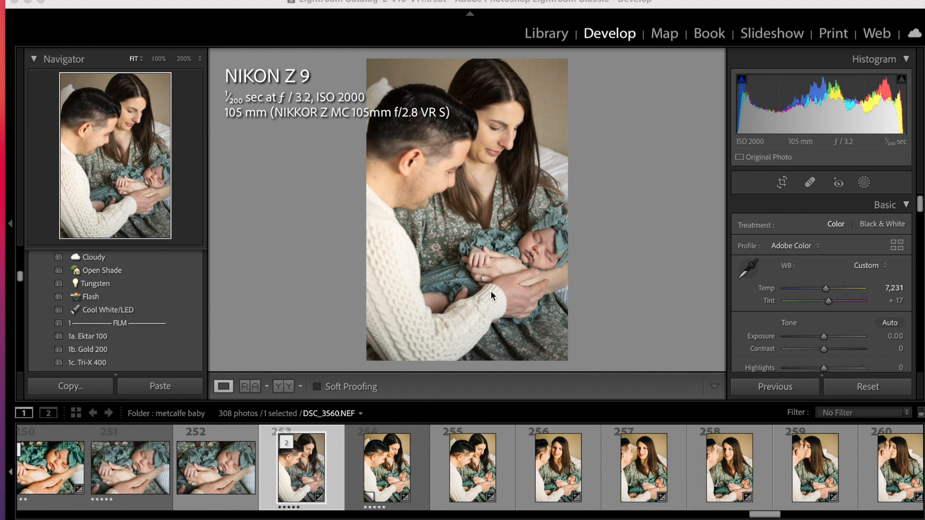
{"action": "left_click", "coordinate": [316, 472]}
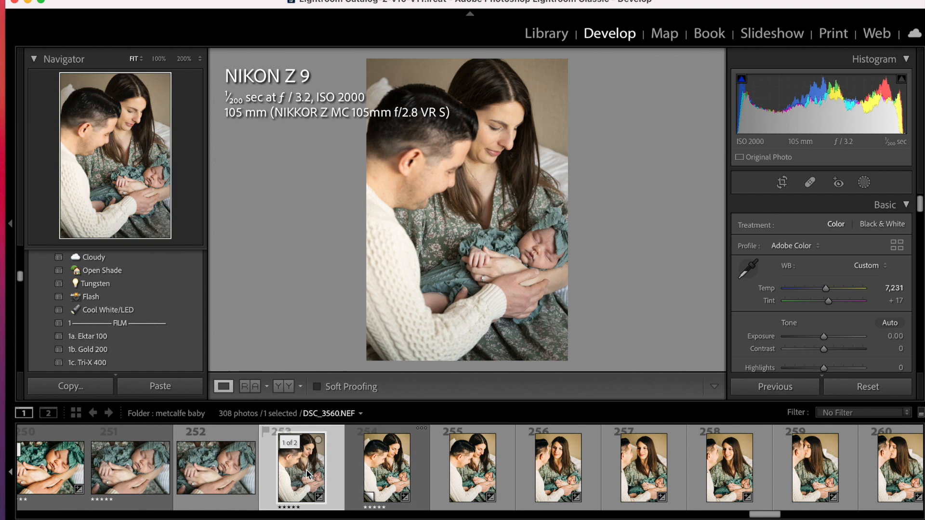
{"action": "key", "text": "ctrl+shift+i"}
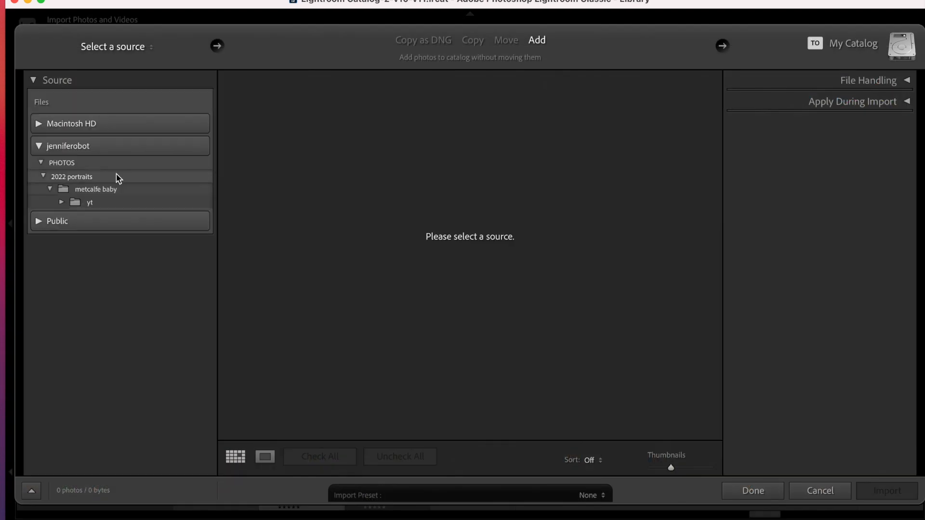
{"action": "left_click", "coordinate": [94, 178]}
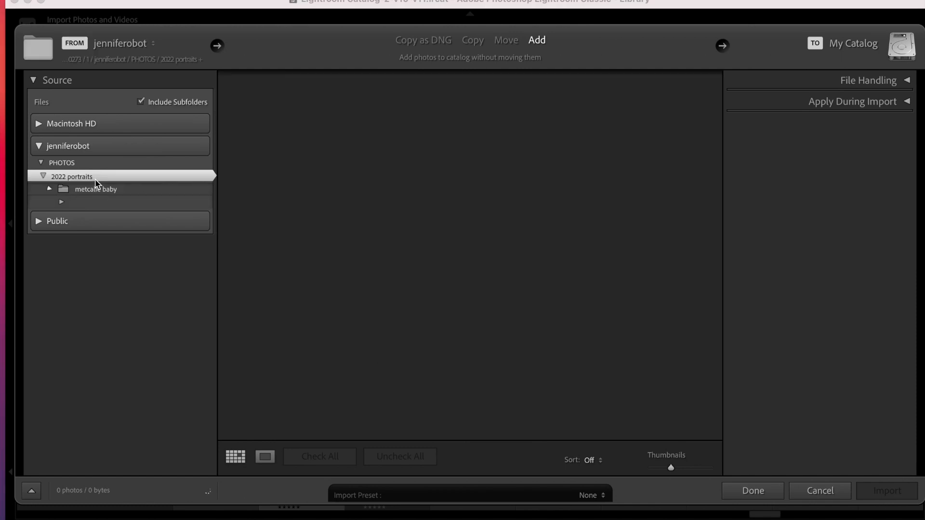
{"action": "left_click", "coordinate": [96, 190]}
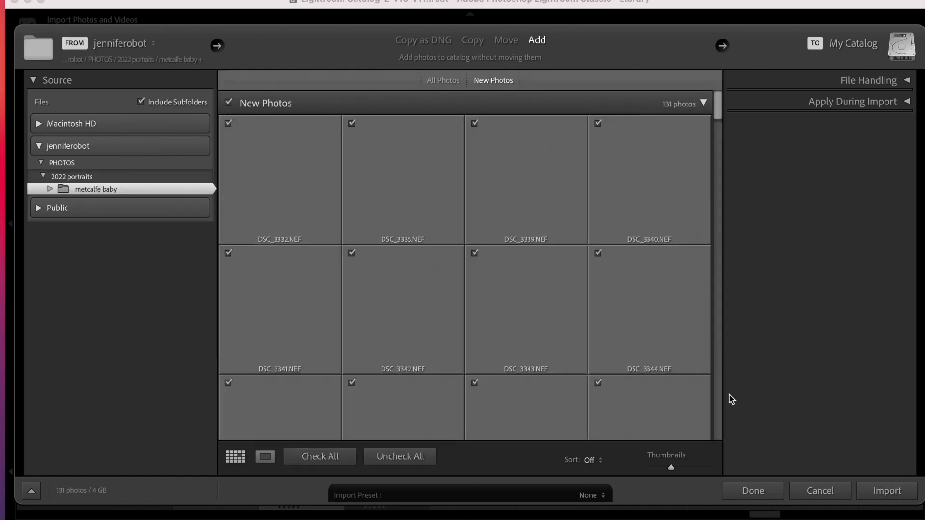
{"action": "left_click", "coordinate": [902, 492]}
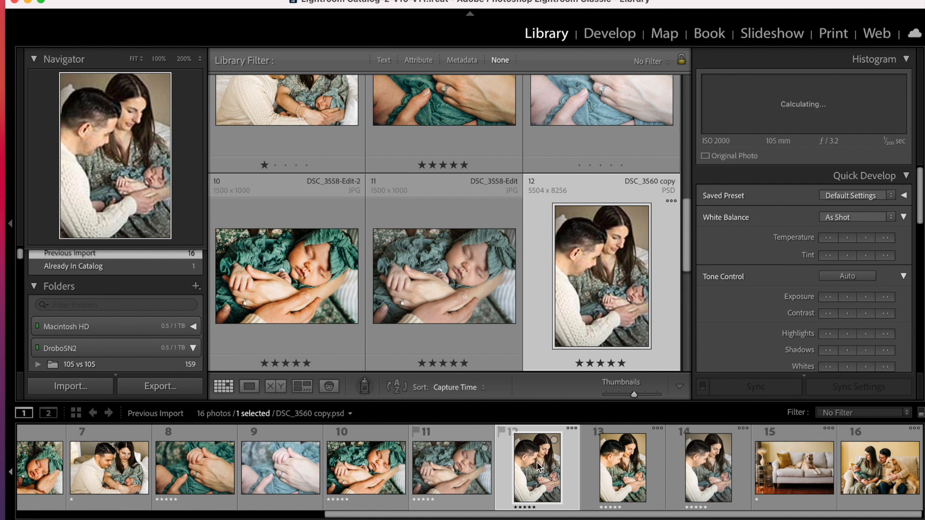
Open DSC_3560 copy.psd in Develop, check the baby's face at 100% and apply the 1a. Ektar 100 preset.
{"action": "left_click", "coordinate": [617, 35]}
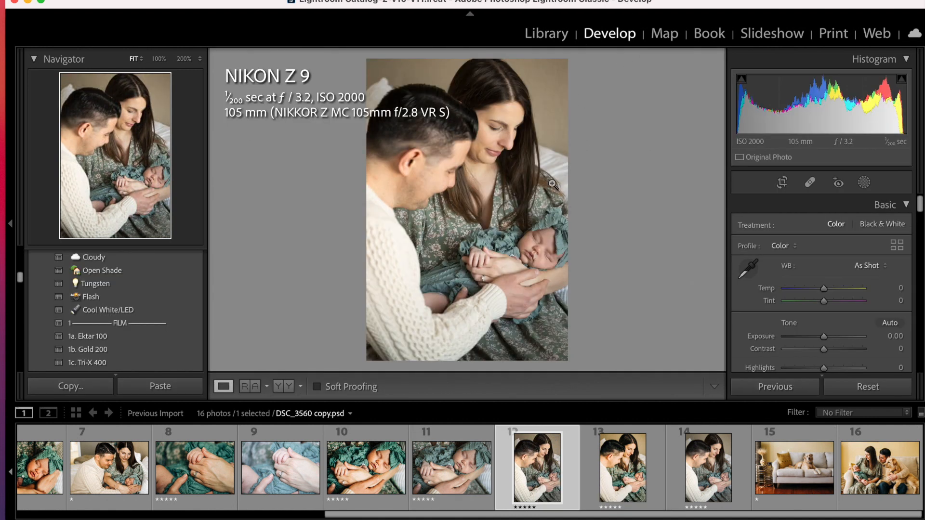
{"action": "left_click", "coordinate": [537, 257]}
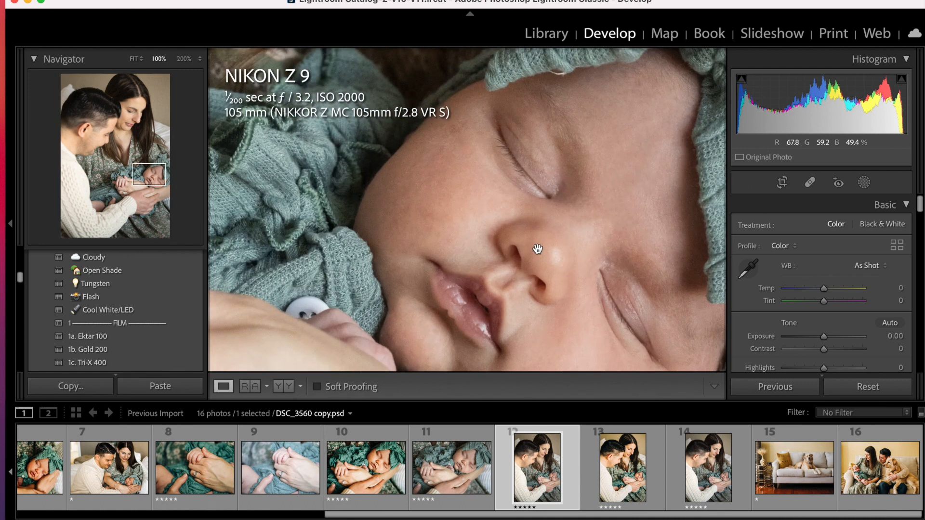
{"action": "scroll", "coordinate": [538, 249], "scroll_direction": "right", "scroll_amount": 5}
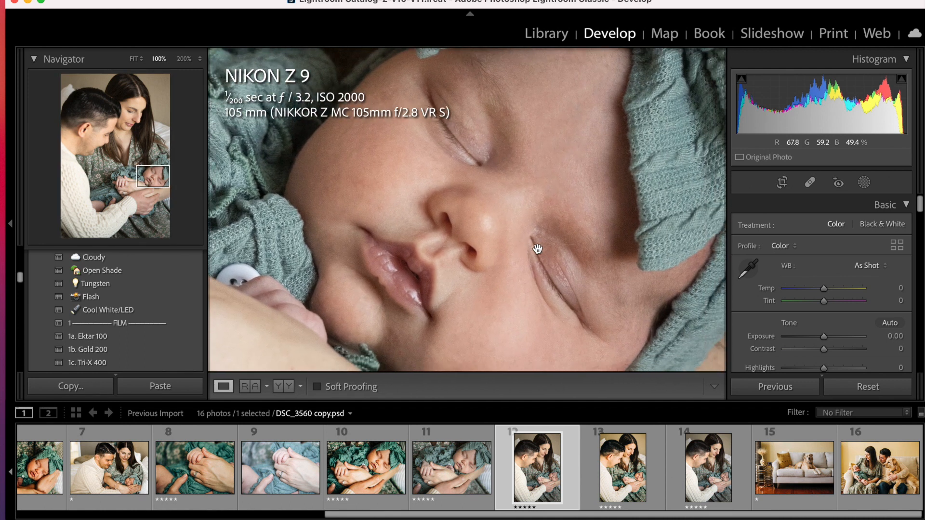
{"action": "left_click", "coordinate": [538, 249]}
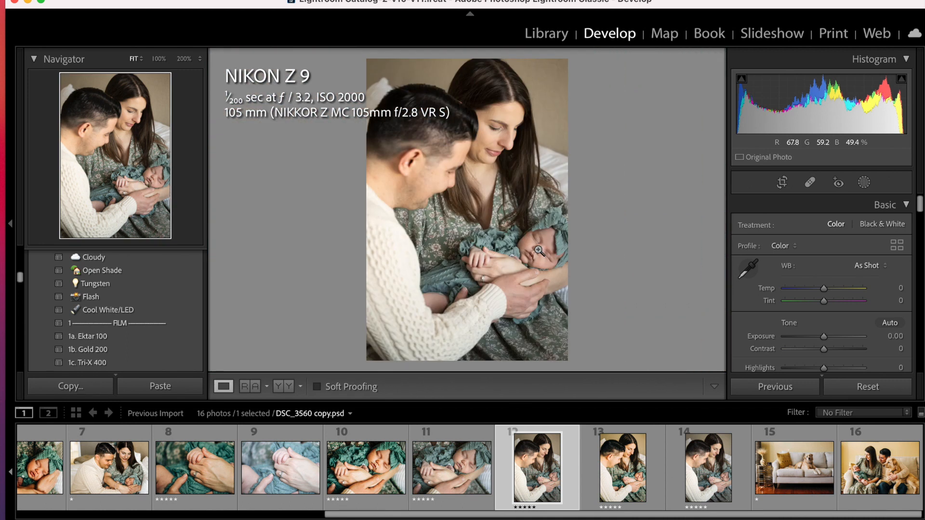
{"action": "scroll", "coordinate": [137, 311], "scroll_direction": "down", "scroll_amount": 2}
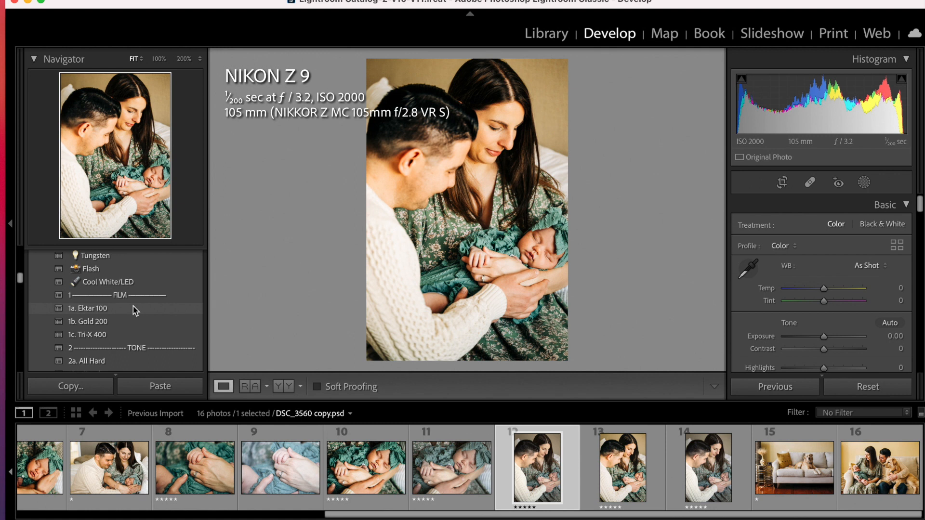
{"action": "left_click", "coordinate": [130, 307]}
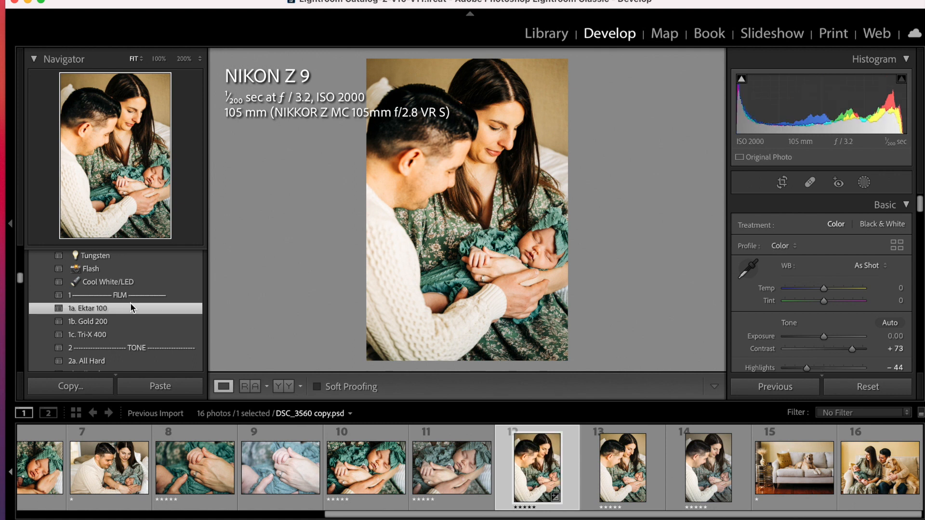
Add a brush mask and paint it over the baby's face with a brush size of 12.
{"action": "left_click", "coordinate": [539, 266]}
{"action": "scroll", "coordinate": [537, 244], "scroll_direction": "up", "scroll_amount": 5}
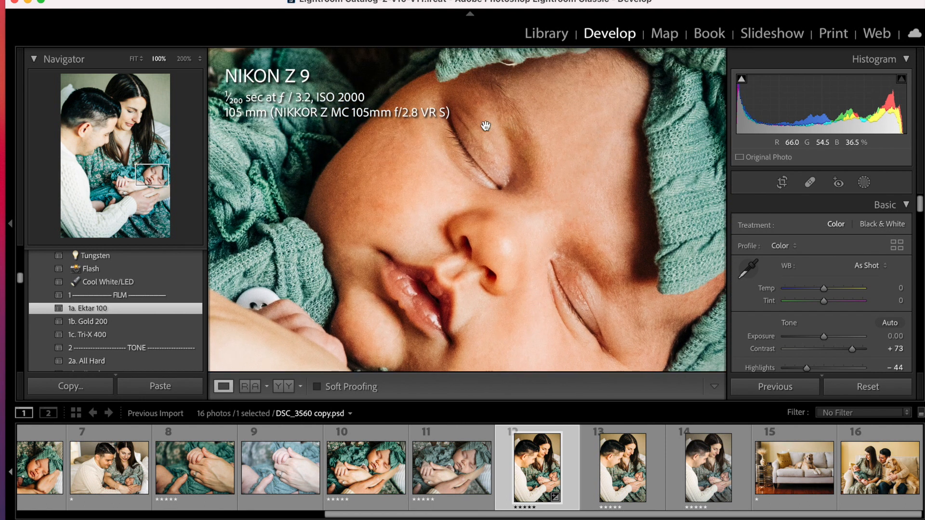
{"action": "left_click", "coordinate": [472, 261]}
{"action": "left_click", "coordinate": [864, 182]}
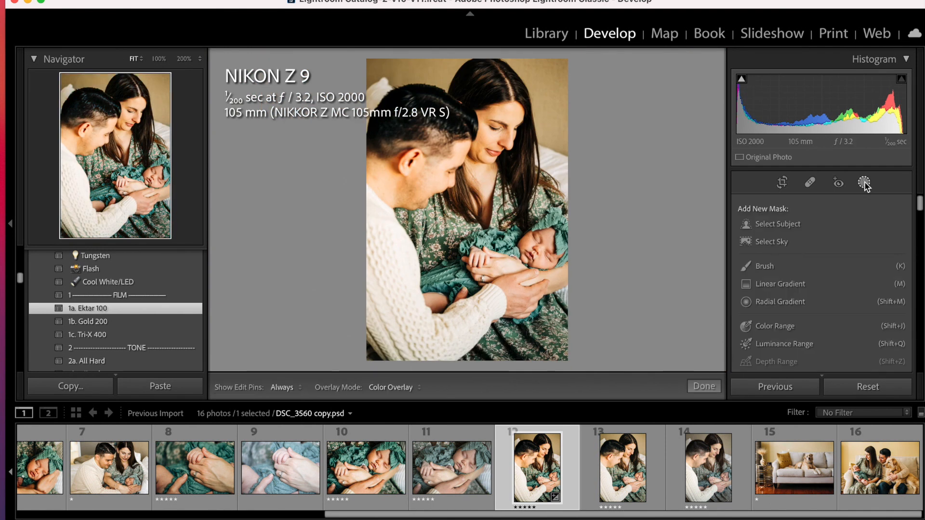
{"action": "left_click", "coordinate": [771, 267]}
{"action": "scroll", "coordinate": [542, 259], "scroll_direction": "down", "scroll_amount": 10}
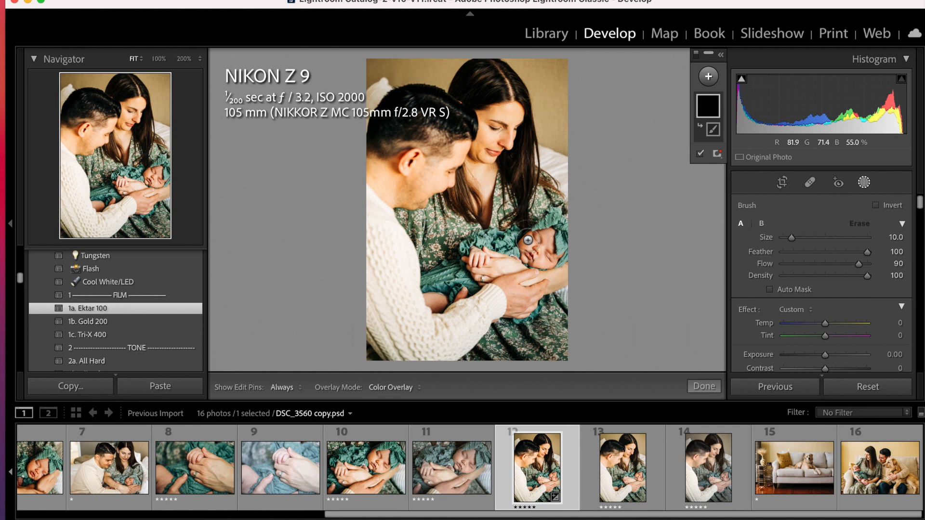
{"action": "scroll", "coordinate": [533, 249], "scroll_direction": "up", "scroll_amount": 1}
{"action": "left_click", "coordinate": [527, 244]}
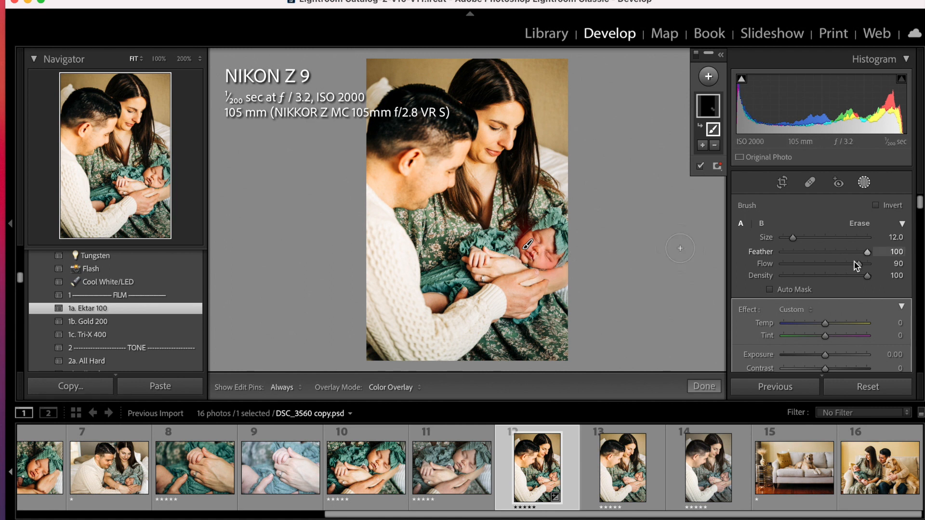
Set the face mask's tint to -3 with the mask overlay hidden, and finish masking.
{"action": "scroll", "coordinate": [852, 269], "scroll_direction": "down", "scroll_amount": 3}
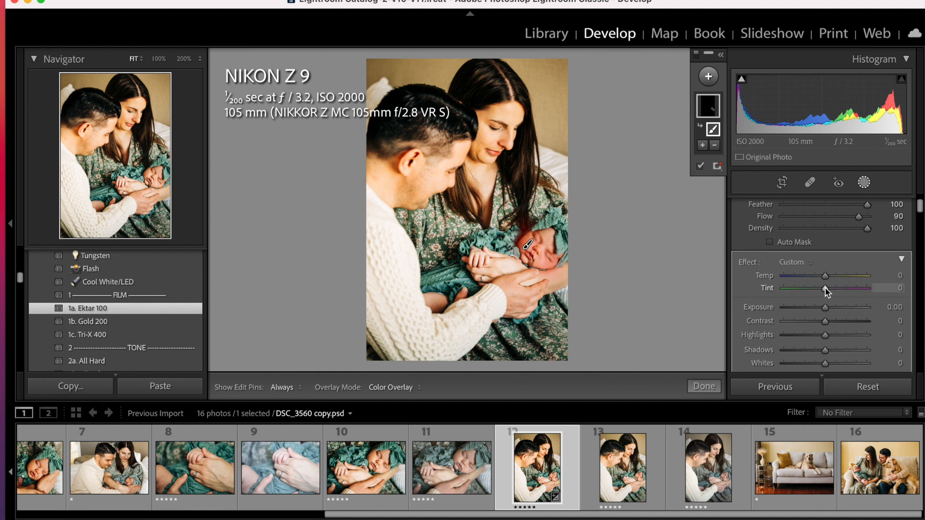
{"action": "key", "text": "o"}
{"action": "key", "text": "Down"}
{"action": "key", "text": "Down"}
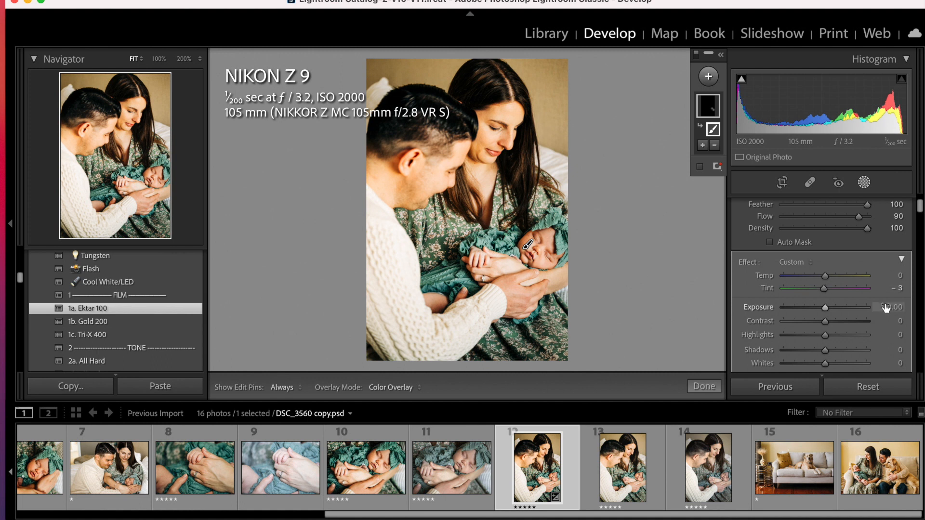
{"action": "scroll", "coordinate": [885, 305], "scroll_direction": "up", "scroll_amount": 2}
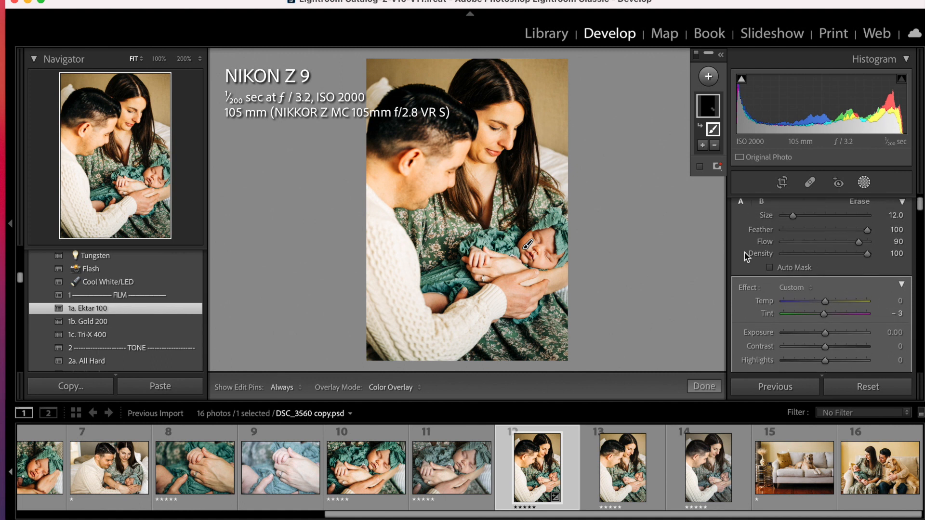
{"action": "left_click", "coordinate": [702, 387]}
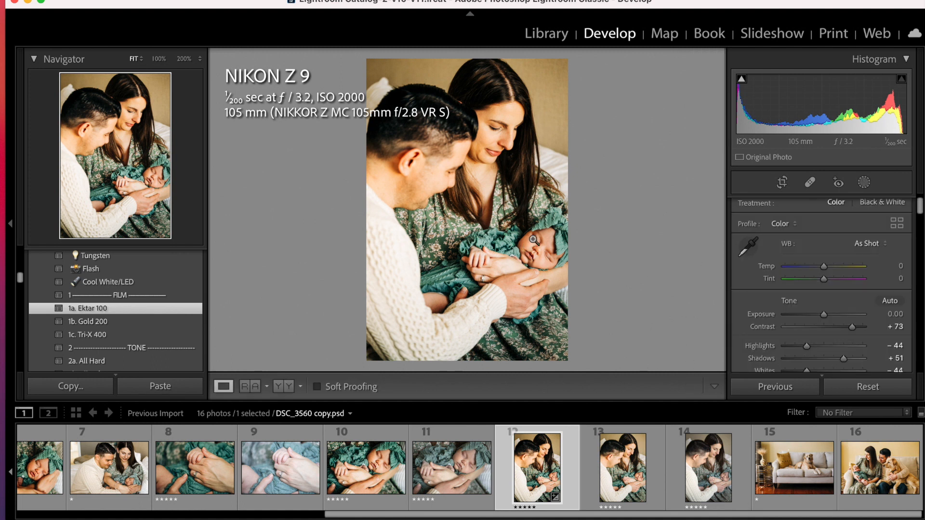
Examine the baby's face, the hands and the parents' hair and skin at 100%.
{"action": "left_click", "coordinate": [550, 272]}
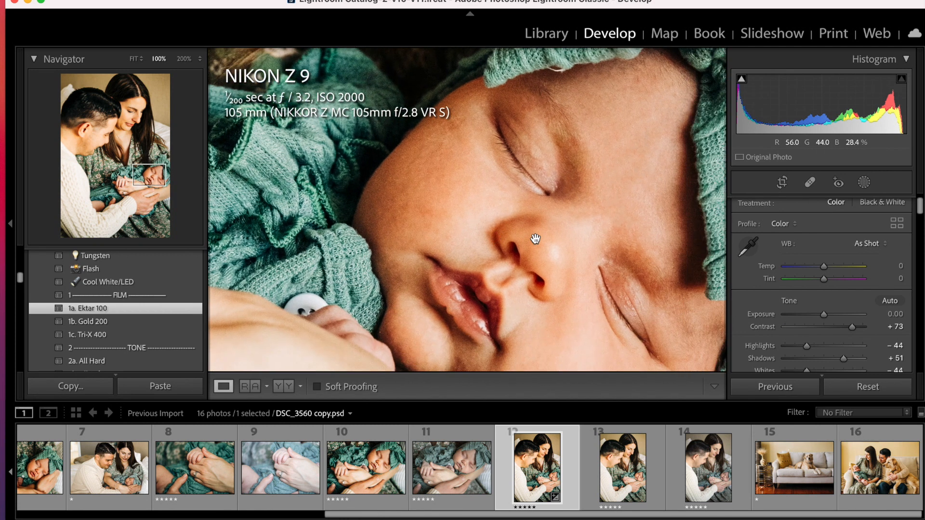
{"action": "scroll", "coordinate": [536, 239], "scroll_direction": "right", "scroll_amount": 5}
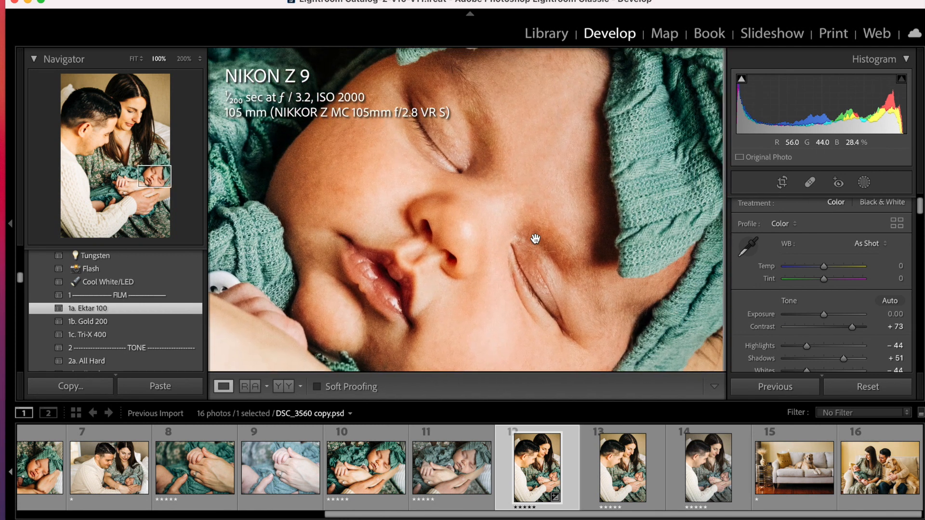
{"action": "left_click", "coordinate": [537, 208]}
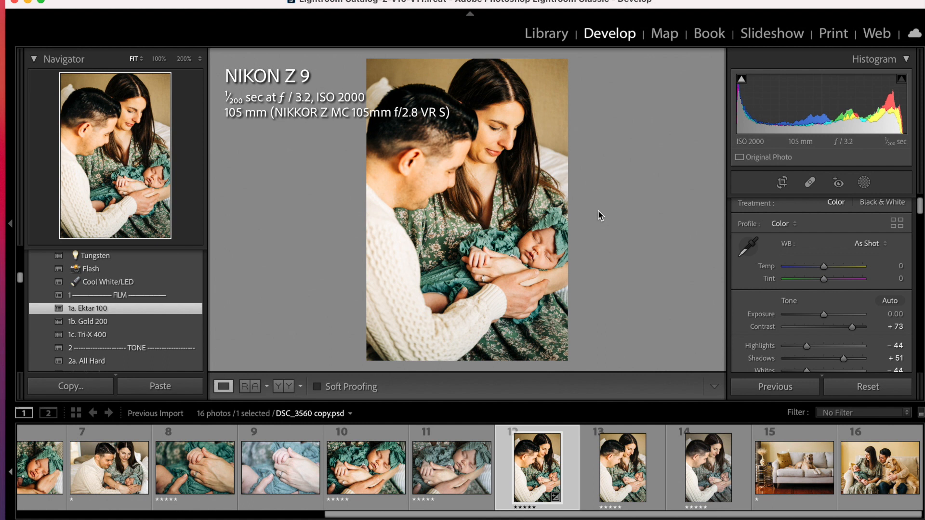
{"action": "left_click", "coordinate": [514, 251]}
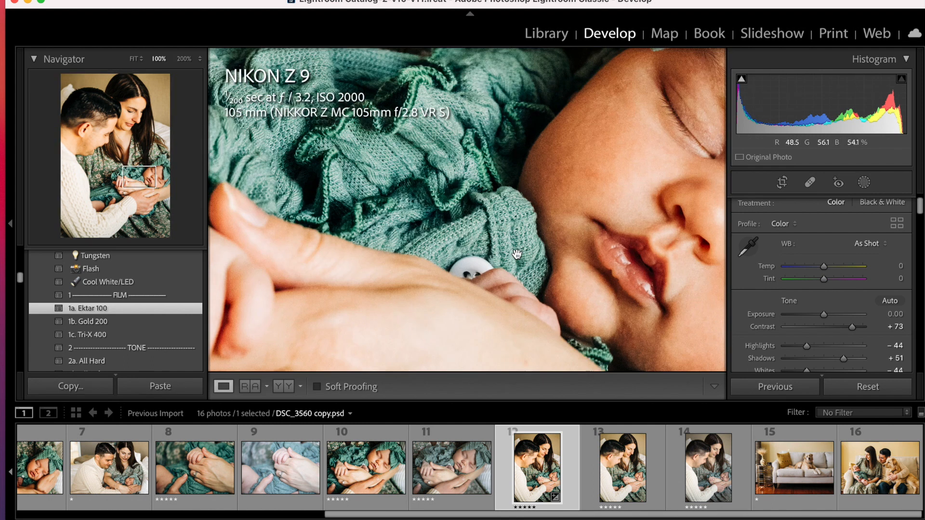
{"action": "left_click", "coordinate": [517, 254]}
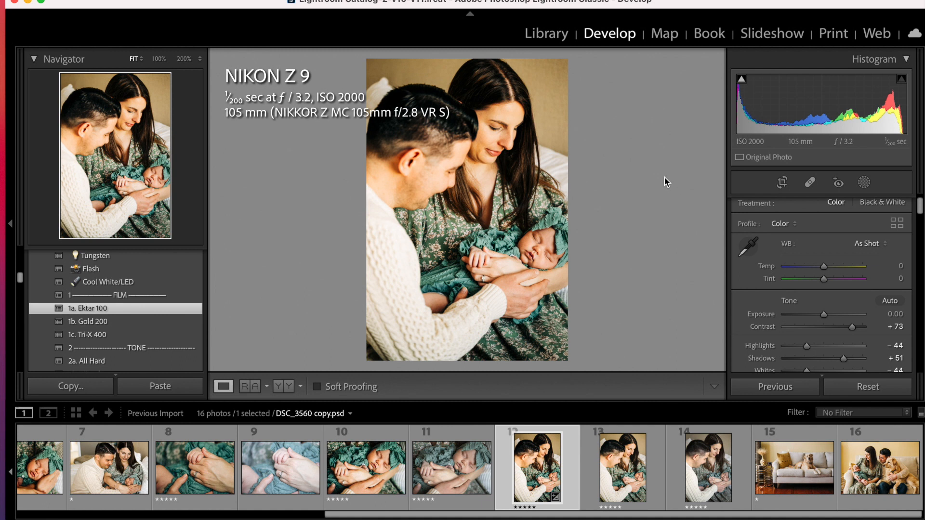
{"action": "left_click", "coordinate": [509, 83]}
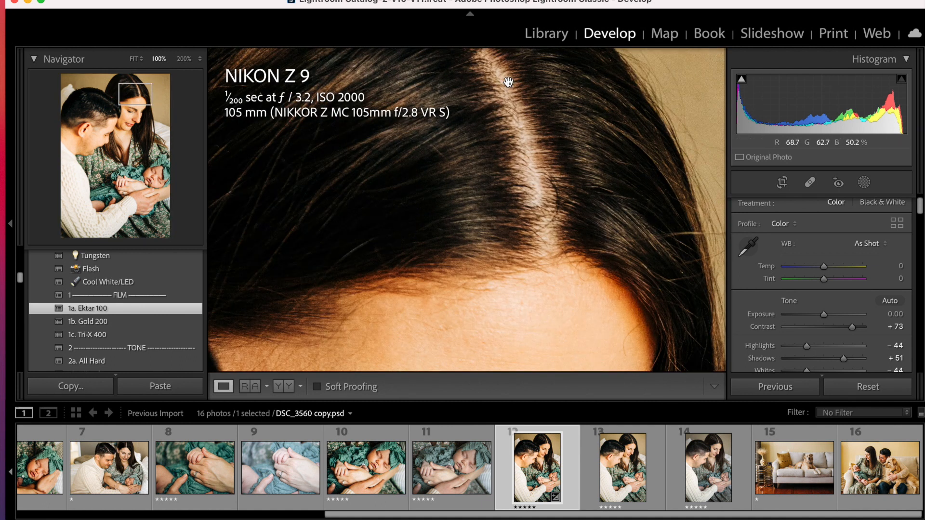
{"action": "scroll", "coordinate": [508, 83], "scroll_direction": "left", "scroll_amount": 5}
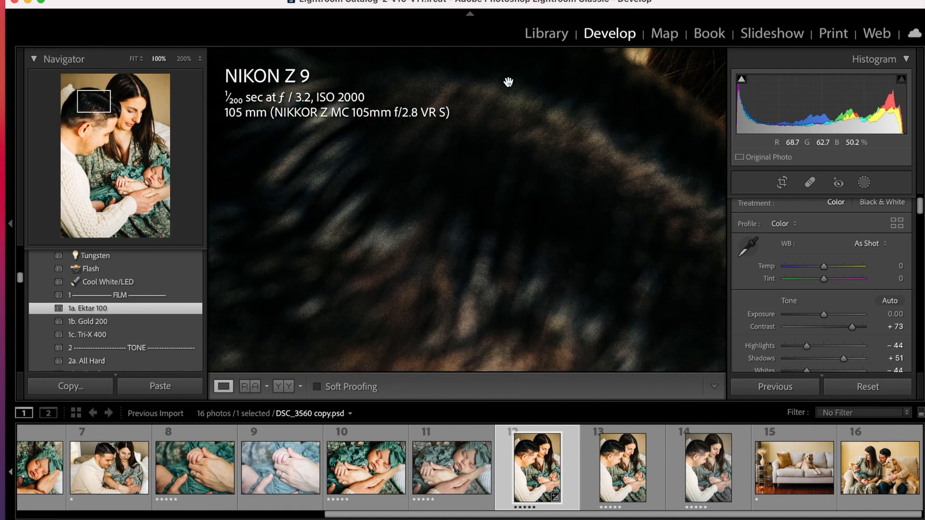
{"action": "scroll", "coordinate": [509, 82], "scroll_direction": "down", "scroll_amount": 10}
{"action": "scroll", "coordinate": [509, 82], "scroll_direction": "right", "scroll_amount": 10}
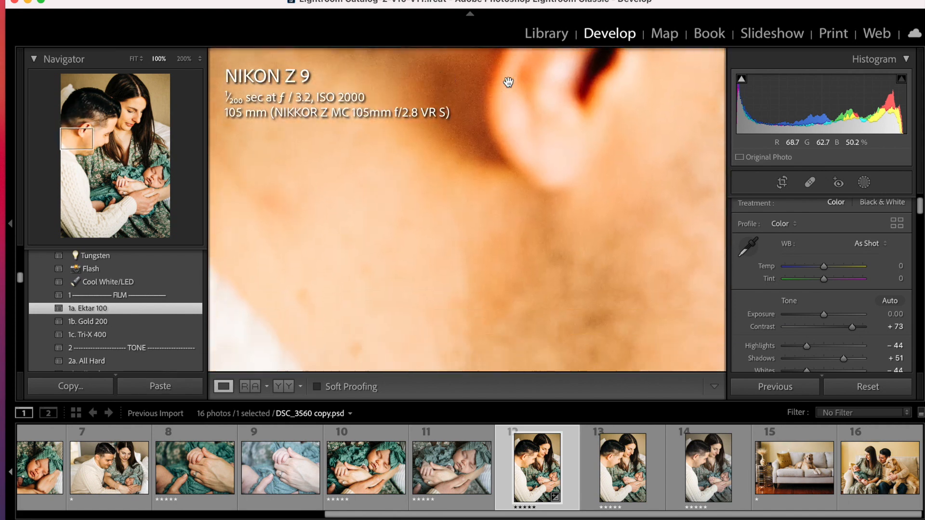
{"action": "scroll", "coordinate": [508, 82], "scroll_direction": "down", "scroll_amount": 15}
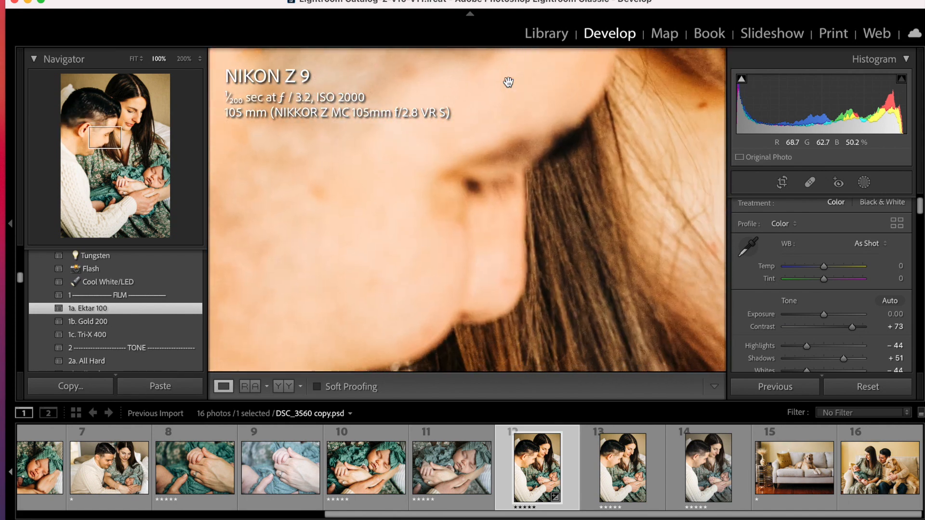
Examine the mother's dress, the baby's hand and arm, the father's hand and the baby's face at 100%, returning to the fitted view.
{"action": "scroll", "coordinate": [509, 83], "scroll_direction": "right", "scroll_amount": 10}
{"action": "scroll", "coordinate": [508, 82], "scroll_direction": "down", "scroll_amount": 10}
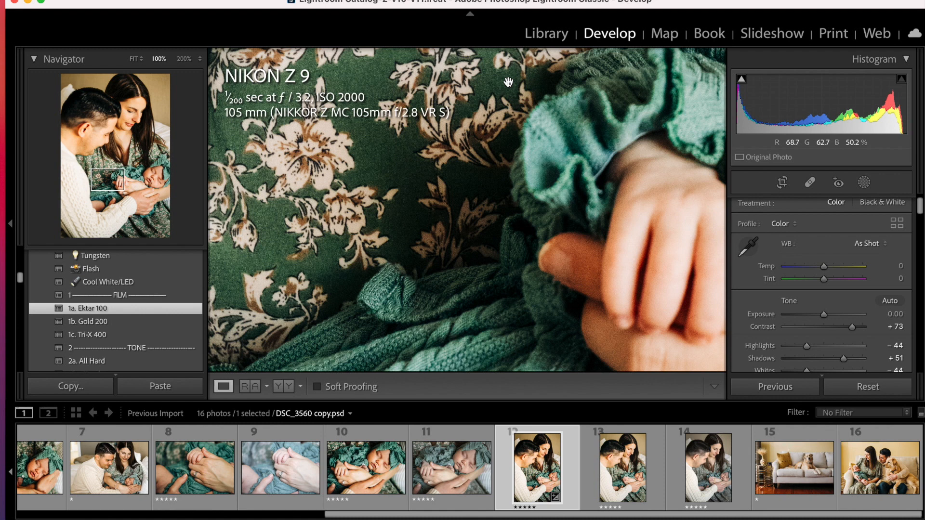
{"action": "scroll", "coordinate": [509, 83], "scroll_direction": "right", "scroll_amount": 10}
{"action": "scroll", "coordinate": [508, 82], "scroll_direction": "down", "scroll_amount": 4}
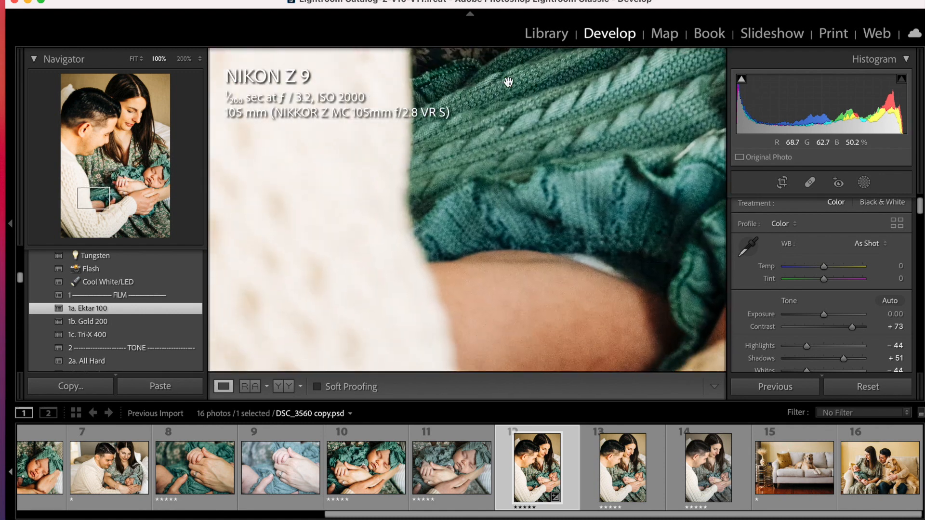
{"action": "scroll", "coordinate": [509, 83], "scroll_direction": "right", "scroll_amount": 10}
{"action": "scroll", "coordinate": [508, 83], "scroll_direction": "up", "scroll_amount": 10}
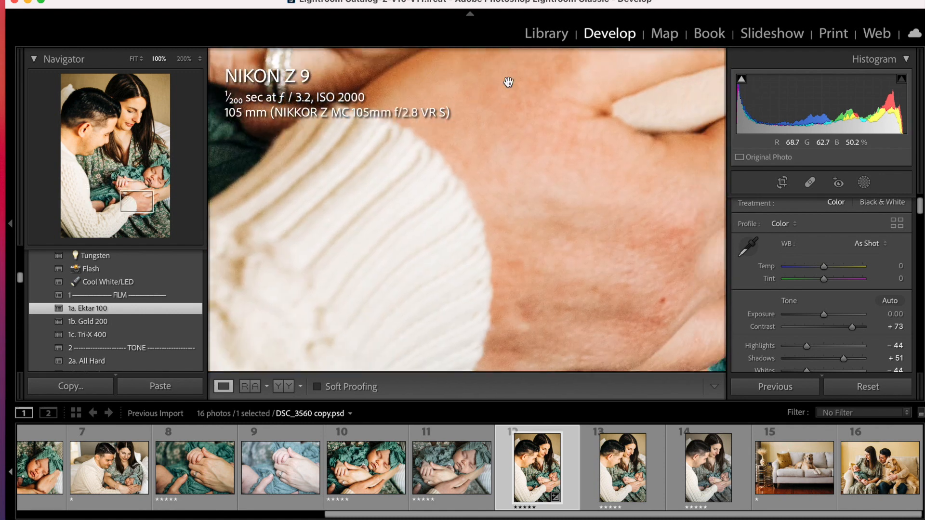
{"action": "scroll", "coordinate": [508, 83], "scroll_direction": "up", "scroll_amount": 2}
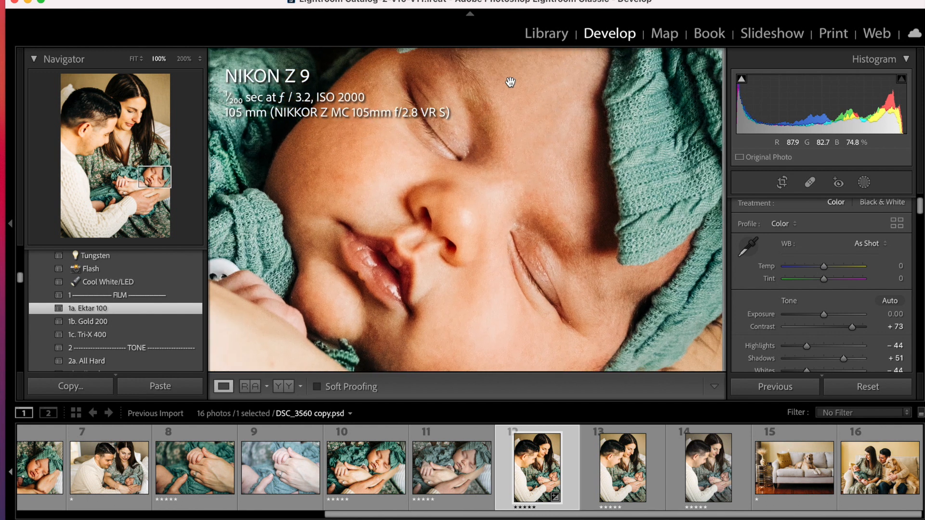
{"action": "left_click", "coordinate": [514, 149]}
Review the presence and sharpening settings and compare the photo before and after, including the baby's face at 100%.
{"action": "scroll", "coordinate": [828, 287], "scroll_direction": "down", "scroll_amount": 10}
{"action": "scroll", "coordinate": [829, 292], "scroll_direction": "up", "scroll_amount": 2}
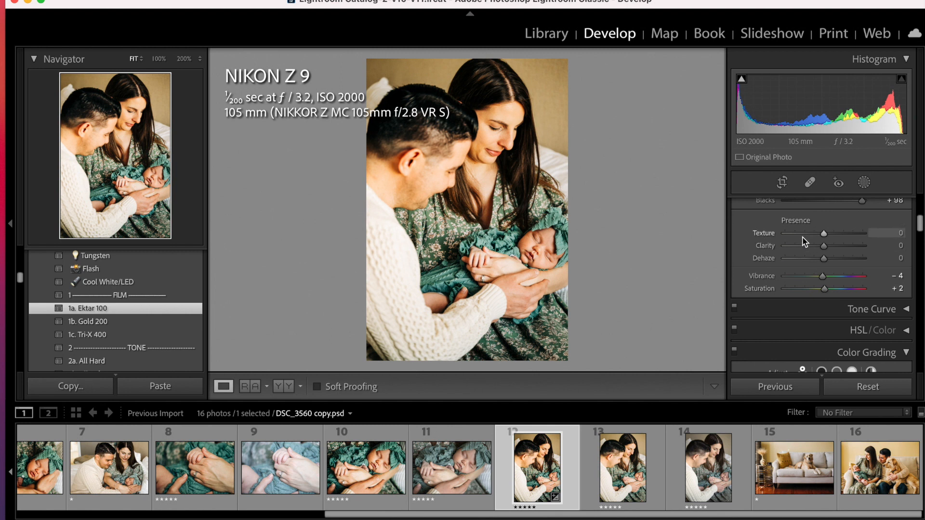
{"action": "scroll", "coordinate": [806, 252], "scroll_direction": "down", "scroll_amount": 10}
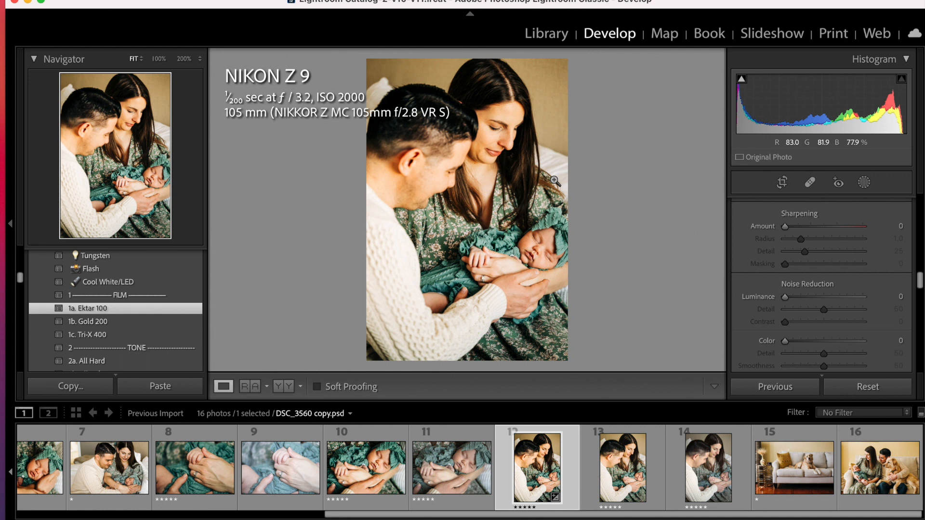
{"action": "key", "text": "y"}
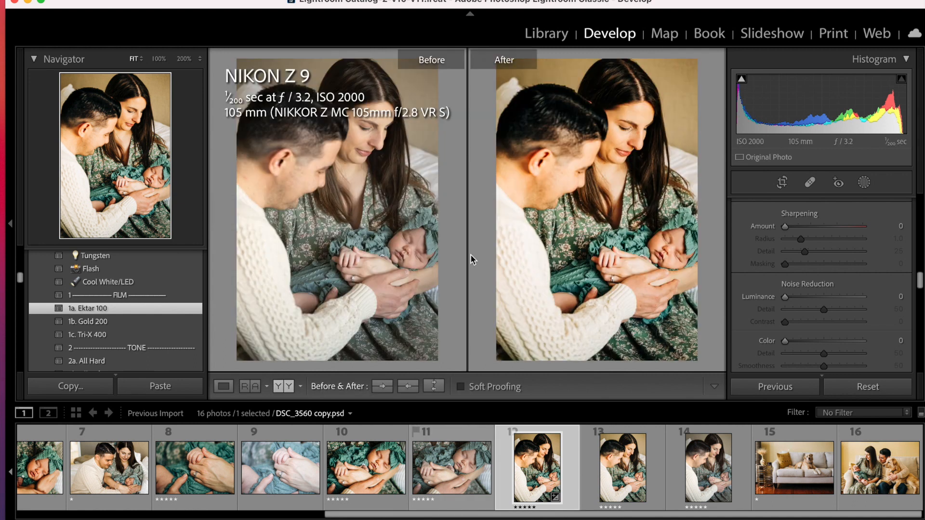
{"action": "left_click", "coordinate": [415, 243]}
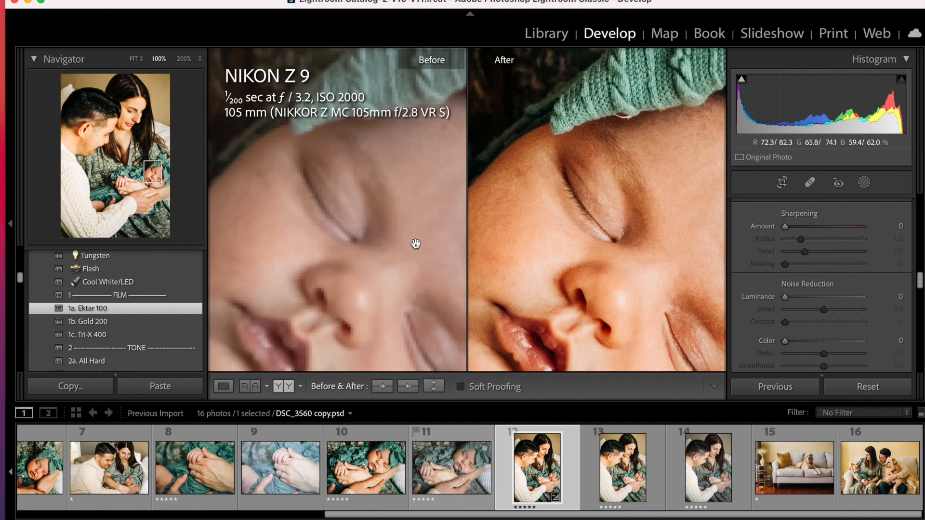
{"action": "left_click", "coordinate": [415, 243]}
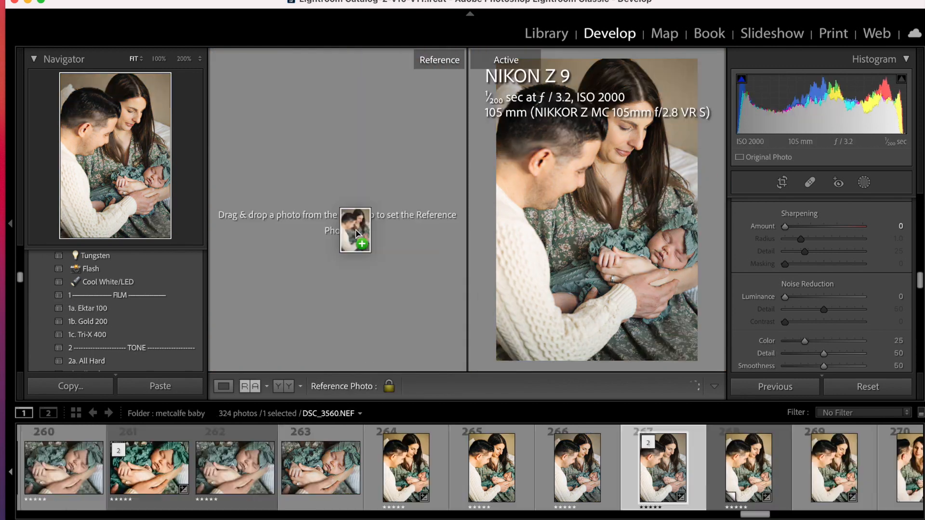
Set up a reference comparison with DSC_3560.NEF as the reference and DSC_3560 copy.psd as the active photo.
{"action": "left_click_drag", "start_coordinate": [355, 226], "coordinate": [357, 231]}
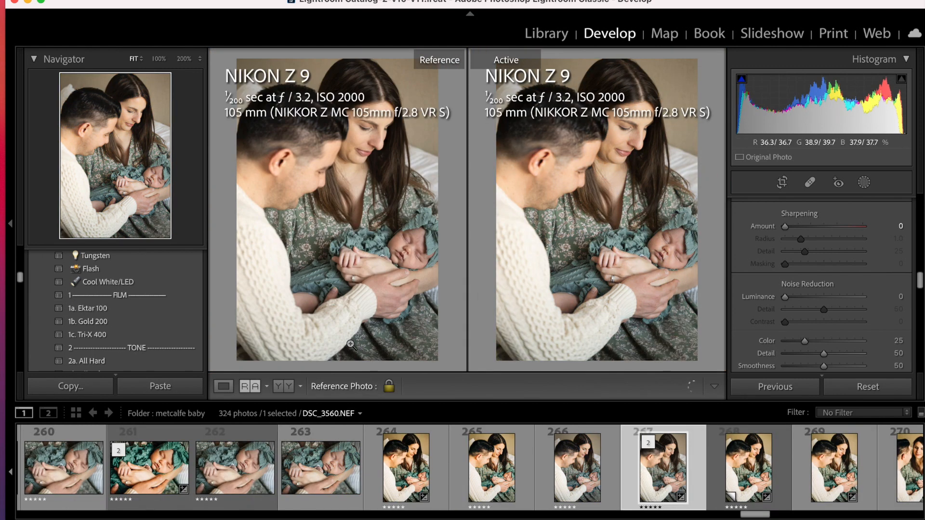
{"action": "left_click_drag", "start_coordinate": [399, 475], "coordinate": [634, 203]}
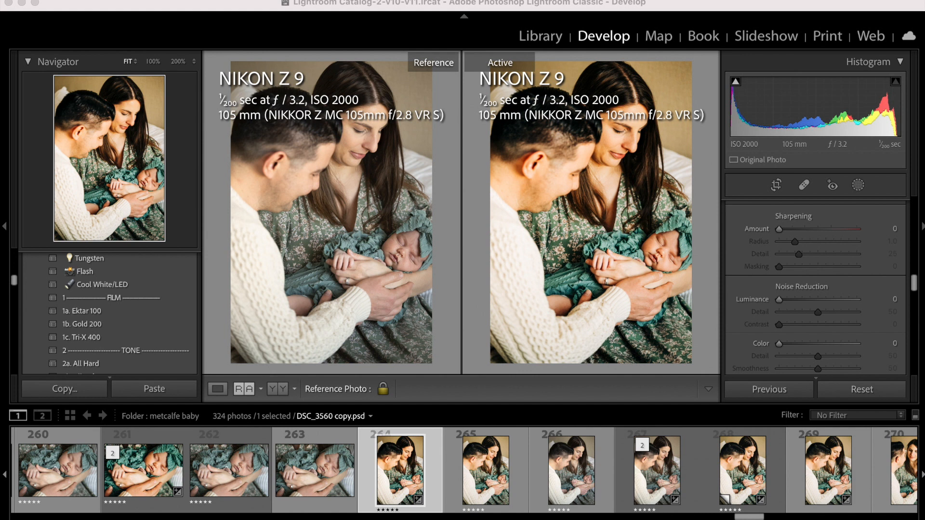
Try the 1b. Gold 200 preset on DSC_3560 copy.psd and go back to 1a. Ektar 100.
{"action": "left_click", "coordinate": [94, 316]}
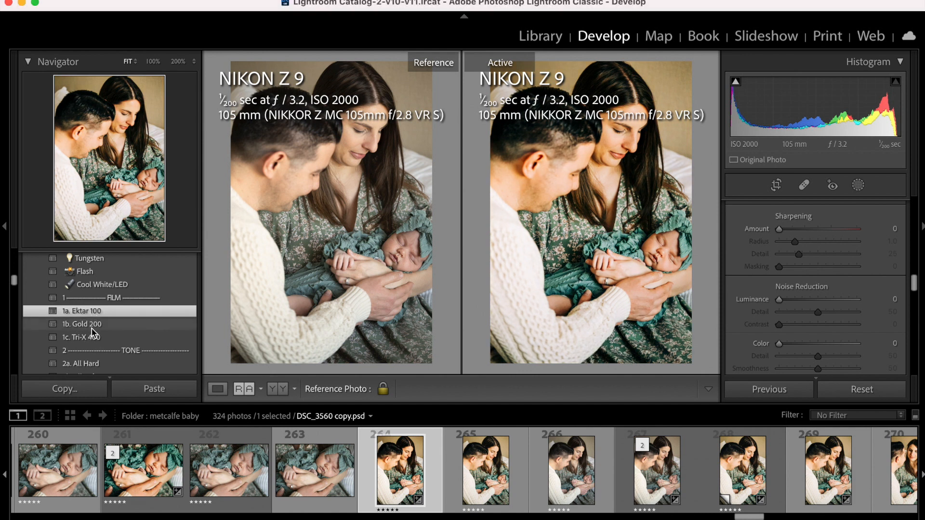
{"action": "left_click", "coordinate": [92, 329]}
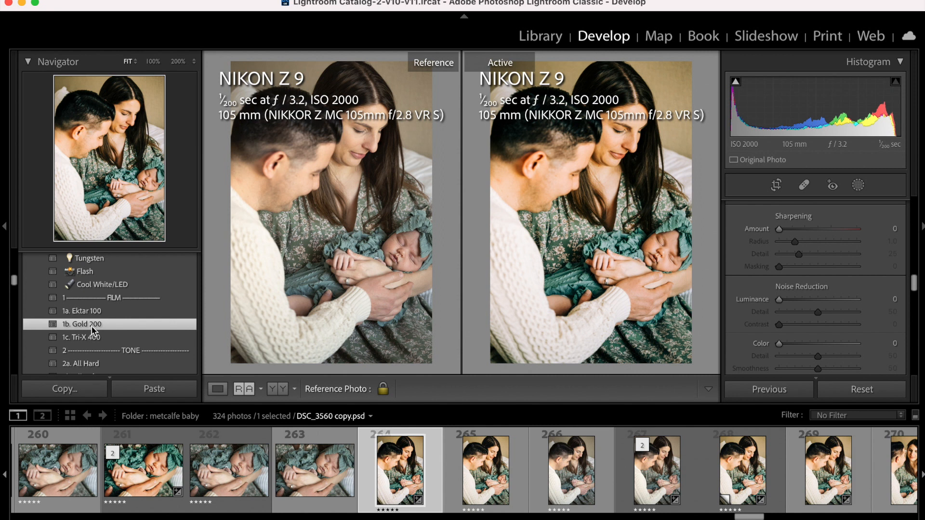
{"action": "left_click", "coordinate": [94, 315]}
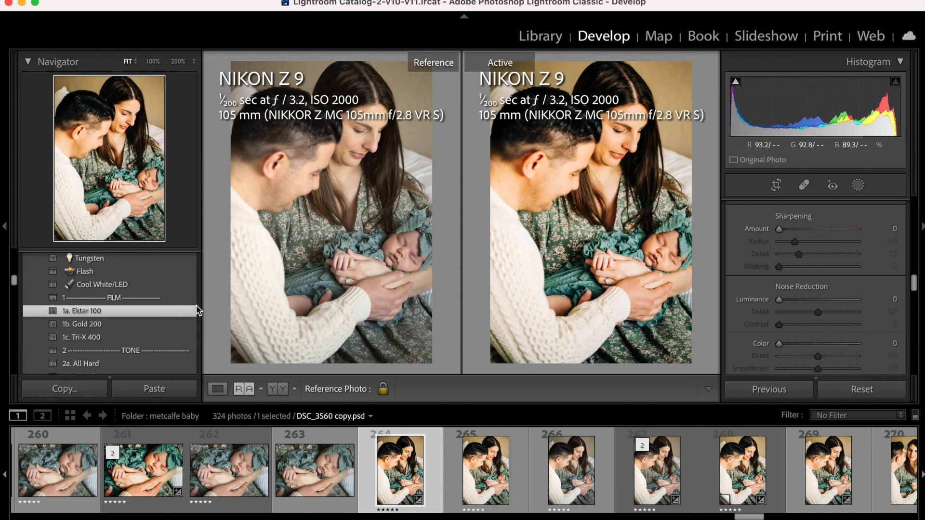
Browse the Portra 160, 400 and 800 film presets and reselect 1a. Ektar 100.
{"action": "scroll", "coordinate": [156, 303], "scroll_direction": "down", "scroll_amount": 5}
{"action": "scroll", "coordinate": [157, 302], "scroll_direction": "down", "scroll_amount": 10}
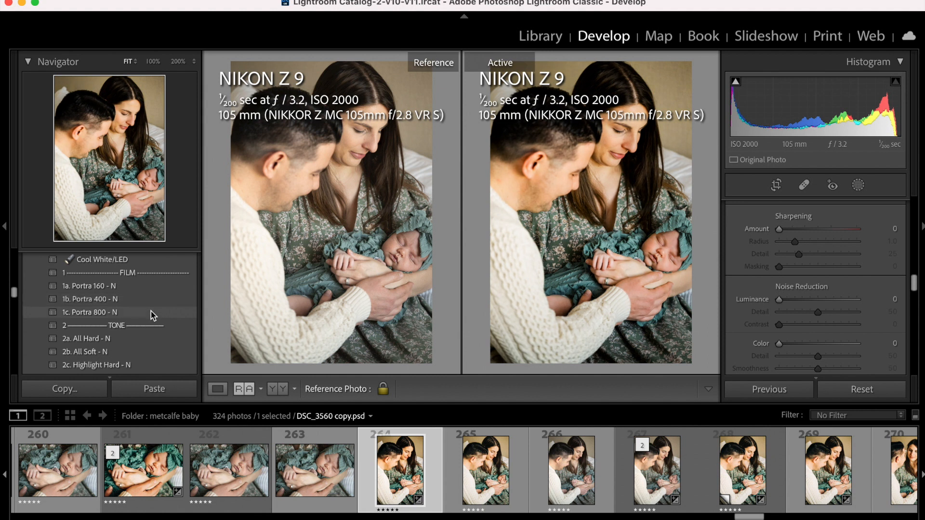
{"action": "scroll", "coordinate": [153, 307], "scroll_direction": "down", "scroll_amount": 15}
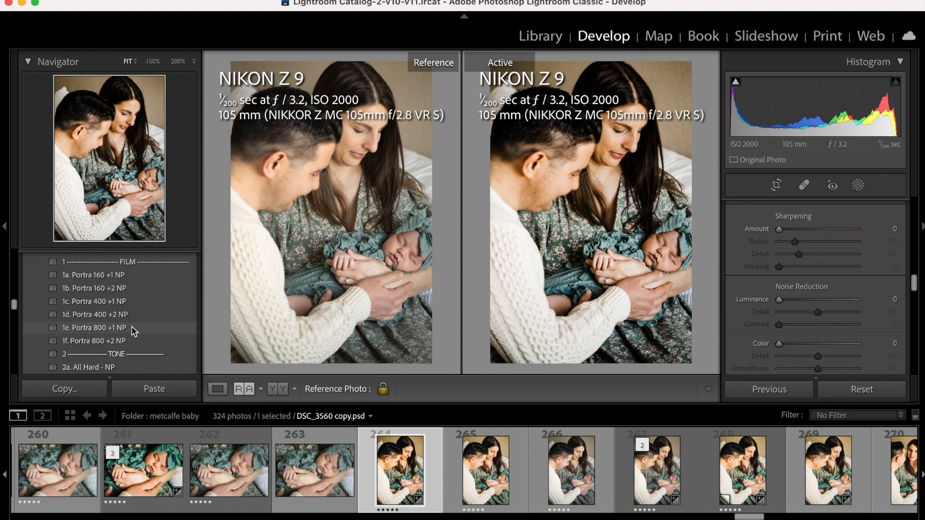
{"action": "scroll", "coordinate": [113, 334], "scroll_direction": "down", "scroll_amount": 10}
{"action": "scroll", "coordinate": [113, 332], "scroll_direction": "up", "scroll_amount": 3}
{"action": "scroll", "coordinate": [113, 332], "scroll_direction": "down", "scroll_amount": 10}
{"action": "scroll", "coordinate": [113, 331], "scroll_direction": "up", "scroll_amount": 15}
{"action": "scroll", "coordinate": [112, 331], "scroll_direction": "up", "scroll_amount": 4}
{"action": "left_click", "coordinate": [107, 291]}
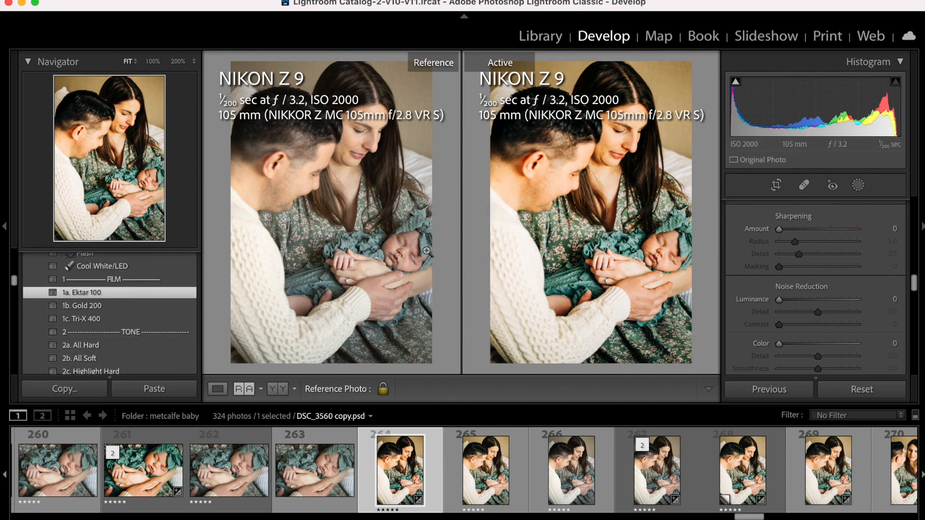
Compare the baby's cheeks, eyes, nose and forehead between the reference and active photos at 100%, returning both to the fitted view.
{"action": "left_click", "coordinate": [398, 248]}
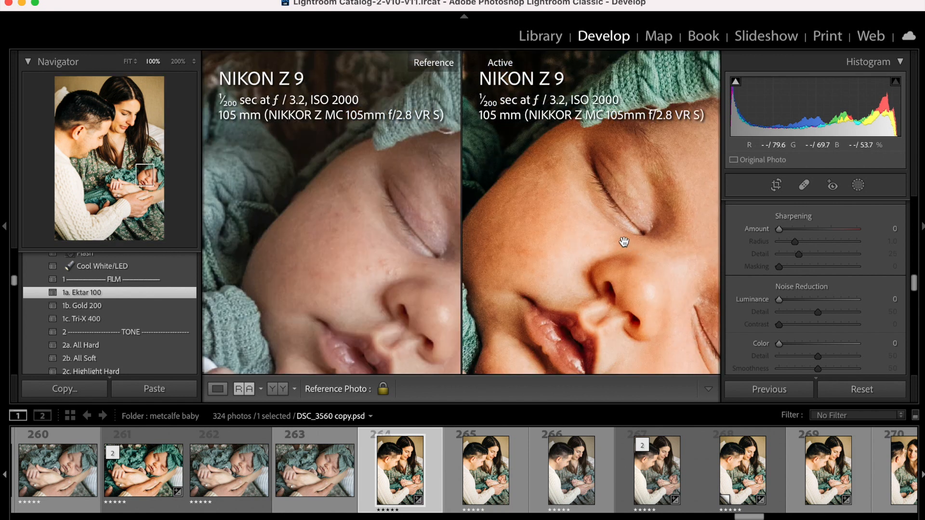
{"action": "left_click_drag", "start_coordinate": [412, 276], "coordinate": [306, 166]}
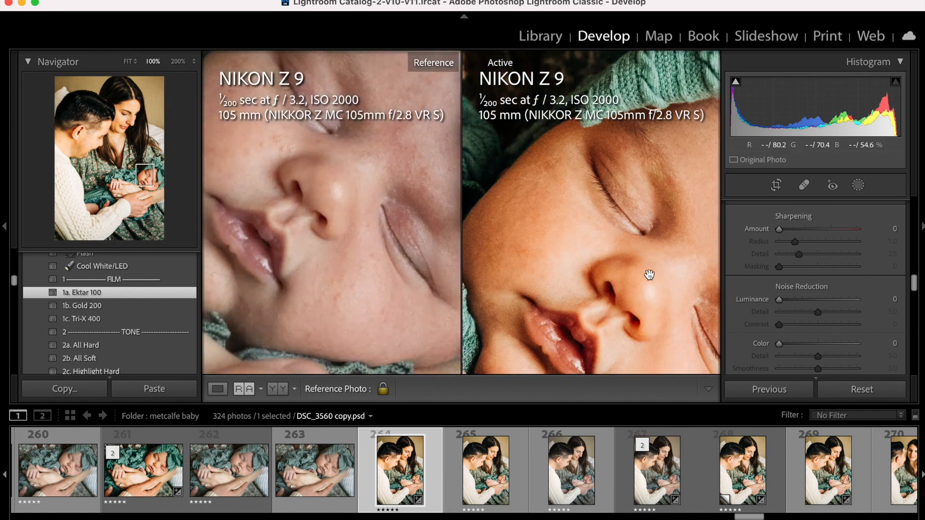
{"action": "left_click_drag", "start_coordinate": [666, 312], "coordinate": [594, 207]}
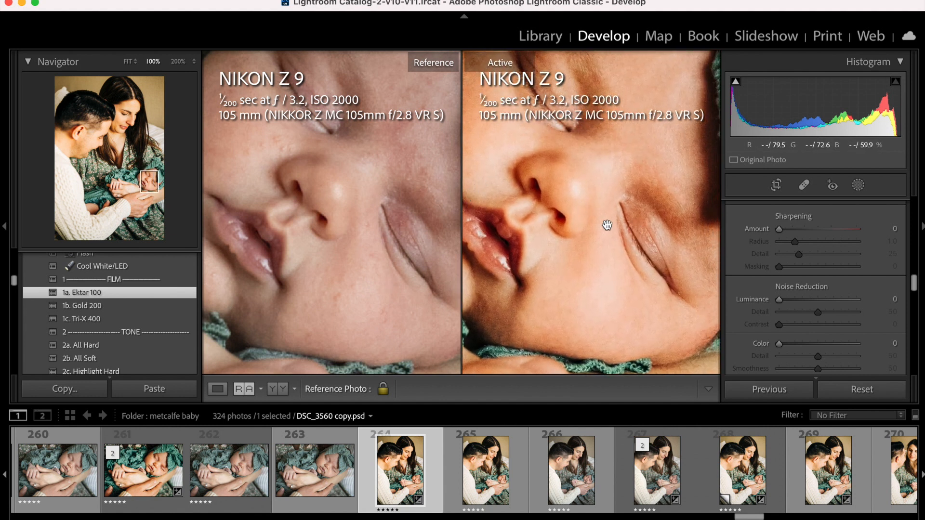
{"action": "left_click_drag", "start_coordinate": [608, 226], "coordinate": [551, 316]}
{"action": "left_click_drag", "start_coordinate": [400, 268], "coordinate": [374, 330]}
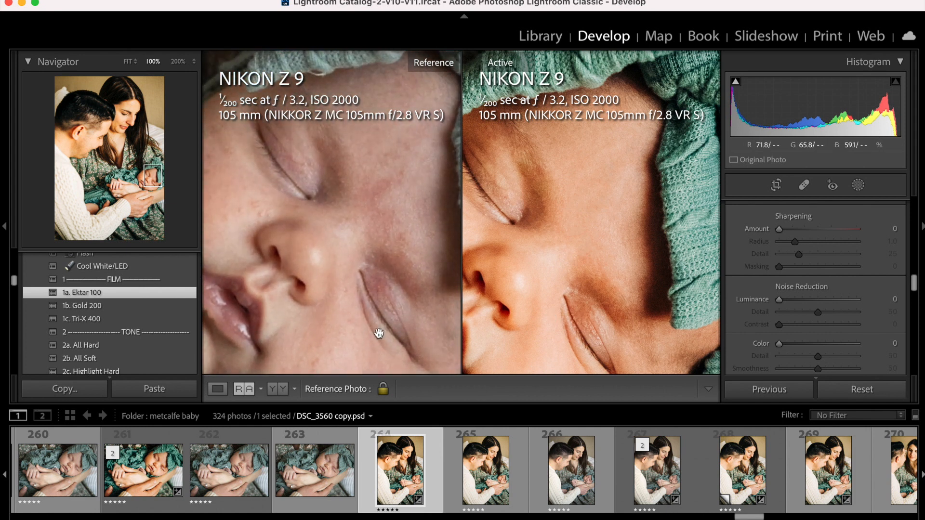
{"action": "left_click_drag", "start_coordinate": [419, 255], "coordinate": [419, 268]}
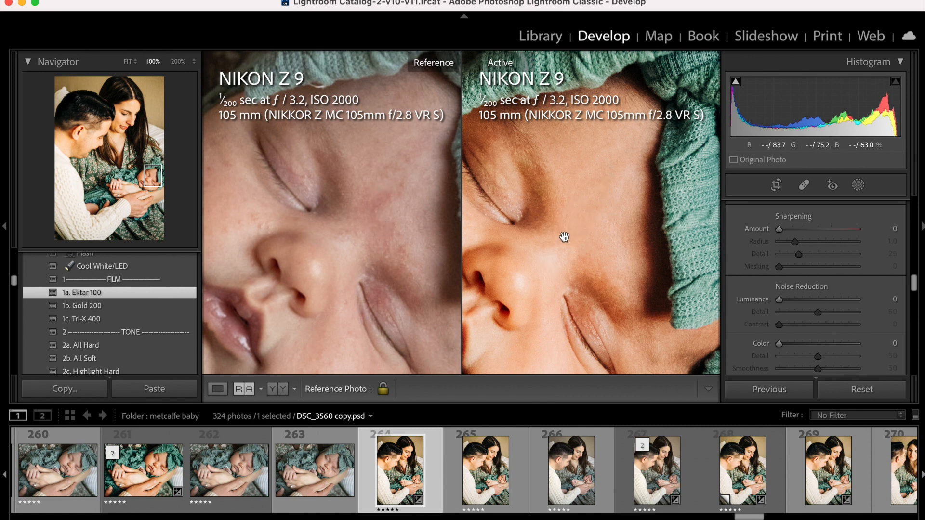
{"action": "left_click", "coordinate": [420, 264]}
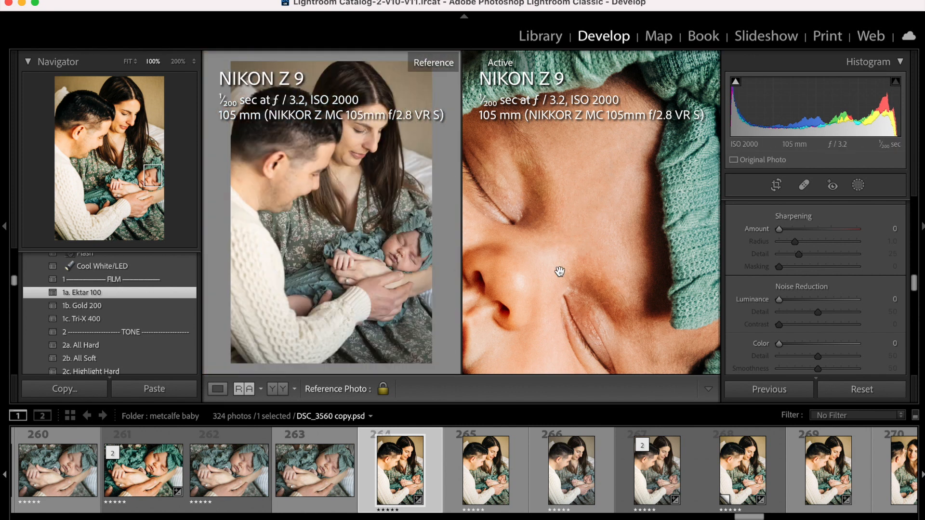
{"action": "left_click", "coordinate": [560, 273]}
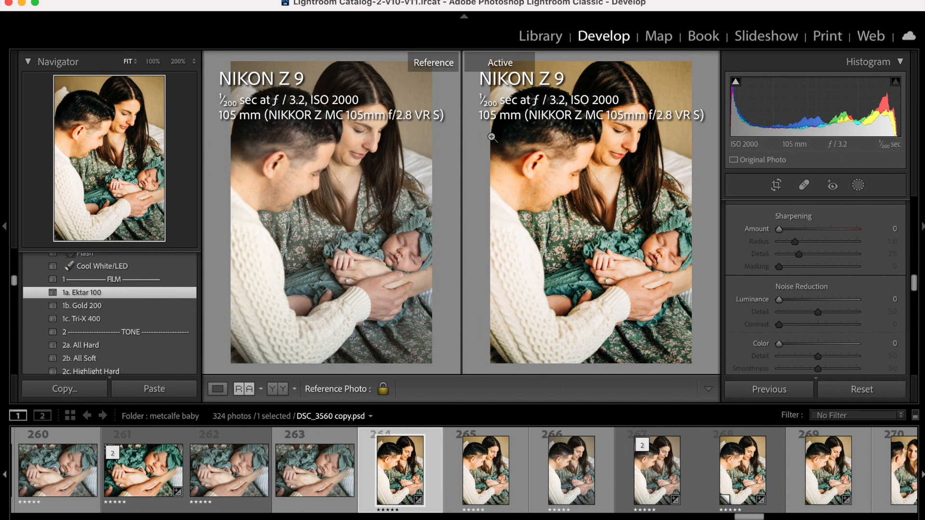
Open DSC_3560.NEF on its own at 100% on the baby's face and add a brush mask.
{"action": "left_click", "coordinate": [624, 477]}
{"action": "left_click", "coordinate": [534, 252]}
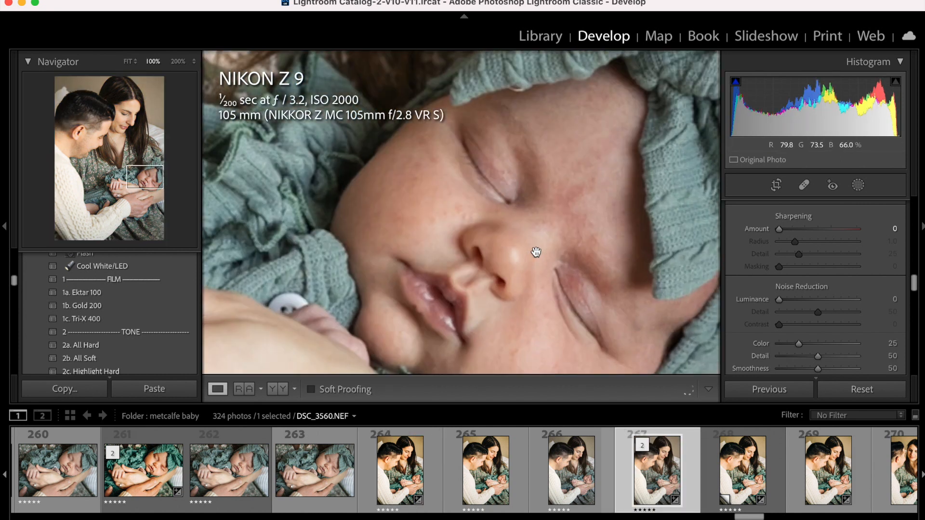
{"action": "left_click", "coordinate": [858, 185]}
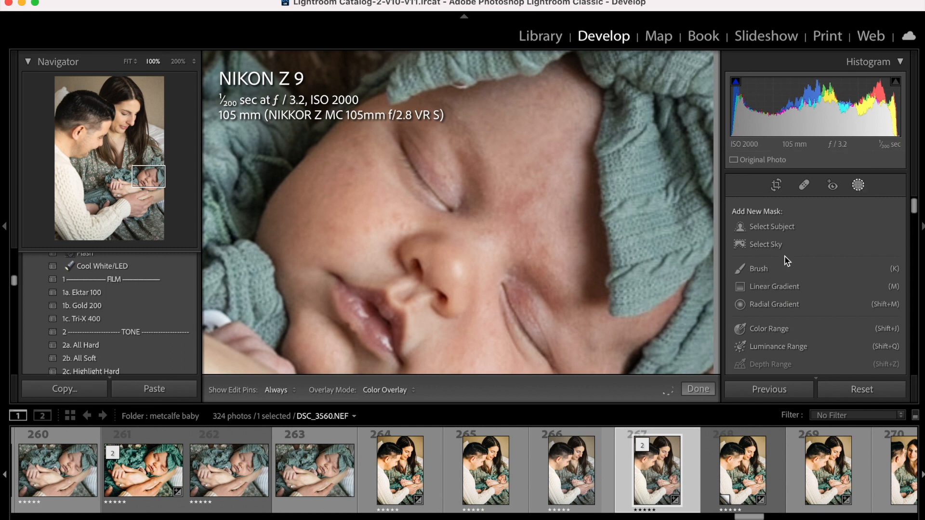
{"action": "left_click", "coordinate": [769, 269]}
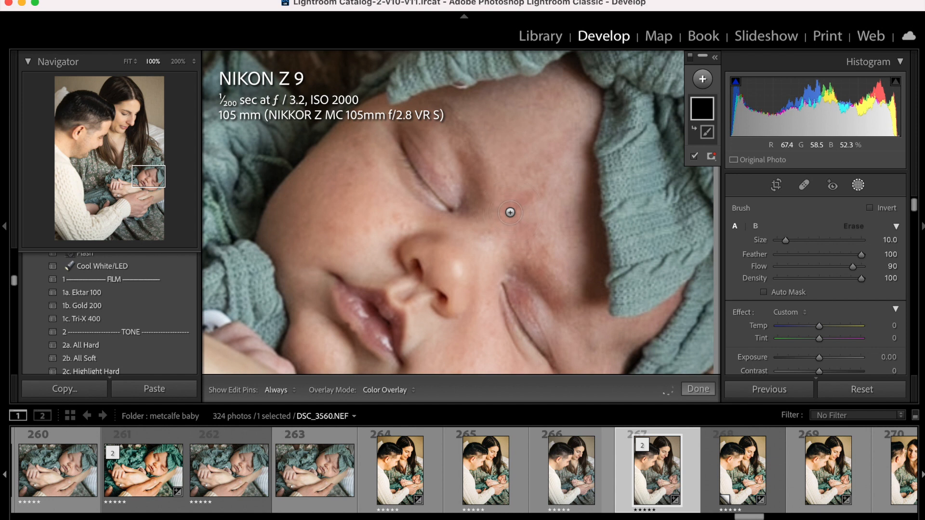
Paint the mask over the redness between the baby's brows with brush size 10 and up the forehead with size 7.
{"action": "scroll", "coordinate": [506, 204], "scroll_direction": "down", "scroll_amount": 1}
{"action": "mouse_move", "coordinate": [506, 201]}
{"action": "left_mouse_down"}
{"action": "mouse_move", "coordinate": [527, 198]}
{"action": "mouse_move", "coordinate": [507, 209]}
{"action": "left_mouse_up"}
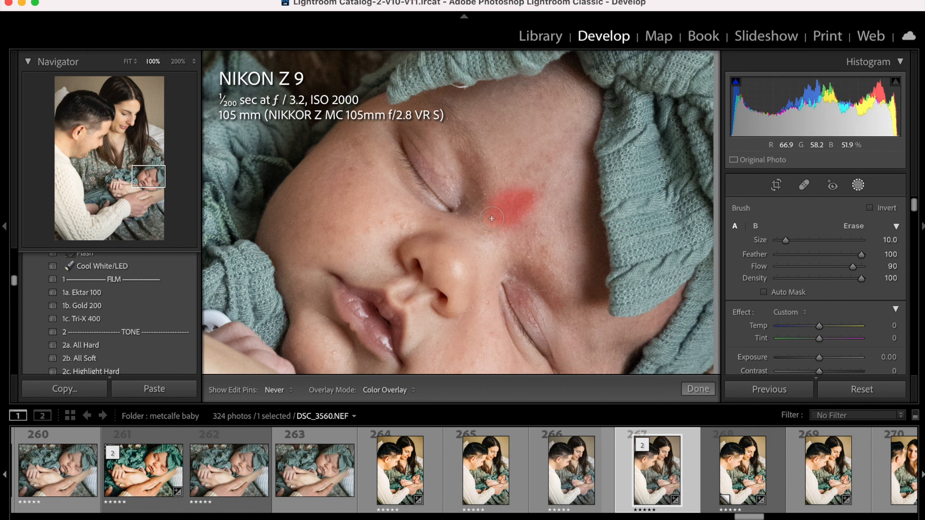
{"action": "mouse_move", "coordinate": [533, 241]}
{"action": "left_mouse_down"}
{"action": "mouse_move", "coordinate": [534, 255]}
{"action": "mouse_move", "coordinate": [510, 260]}
{"action": "mouse_move", "coordinate": [520, 246]}
{"action": "left_mouse_up"}
{"action": "key", "text": "bracketleft"}
{"action": "key", "text": "bracketleft"}
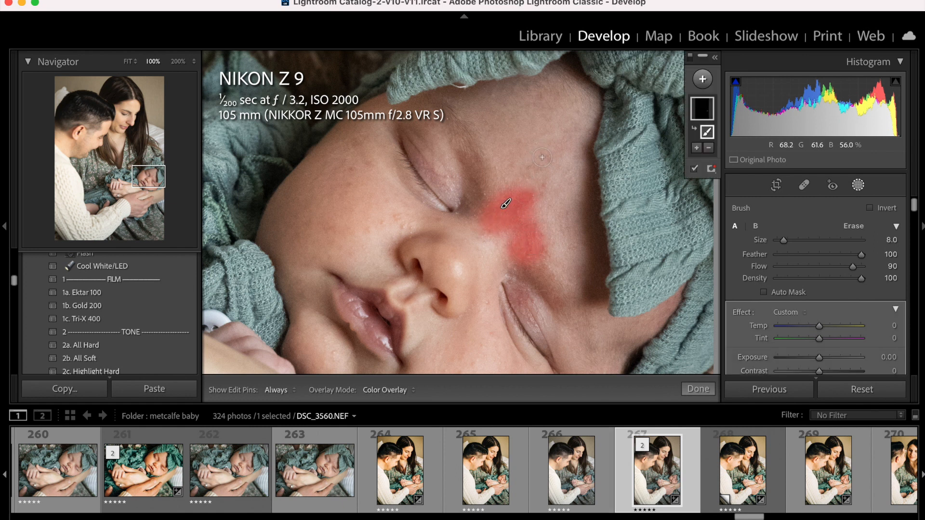
{"action": "key", "text": "h"}
{"action": "mouse_move", "coordinate": [530, 171]}
{"action": "left_mouse_down"}
{"action": "mouse_move", "coordinate": [567, 137]}
{"action": "mouse_move", "coordinate": [556, 146]}
{"action": "left_mouse_up"}
{"action": "scroll", "coordinate": [833, 300], "scroll_direction": "down", "scroll_amount": 2}
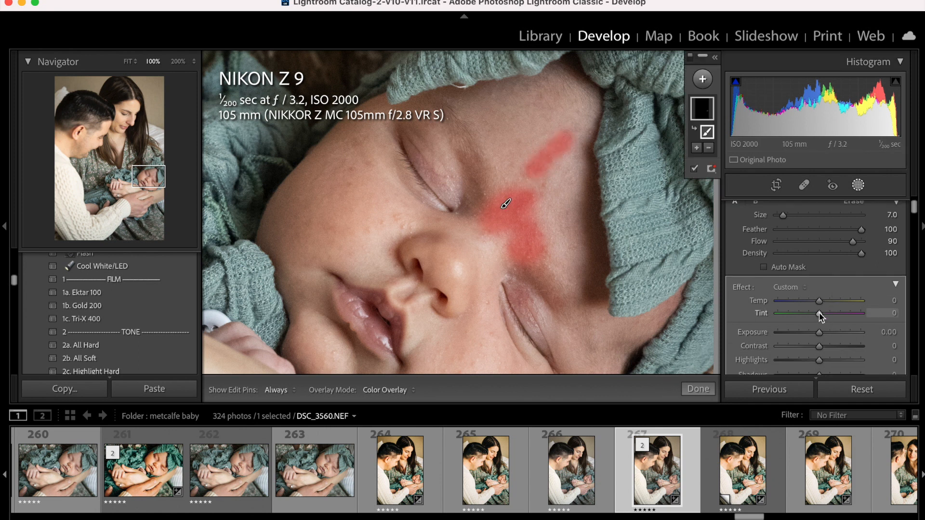
Set the forehead mask's tint to -16 and finish masking.
{"action": "left_click_drag", "start_coordinate": [819, 313], "coordinate": [819, 313]}
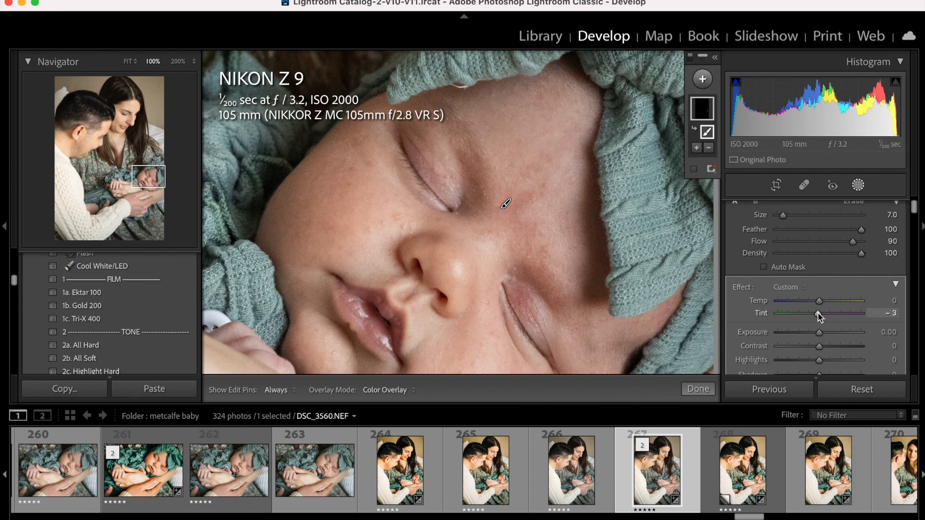
{"action": "left_click_drag", "start_coordinate": [816, 311], "coordinate": [811, 312]}
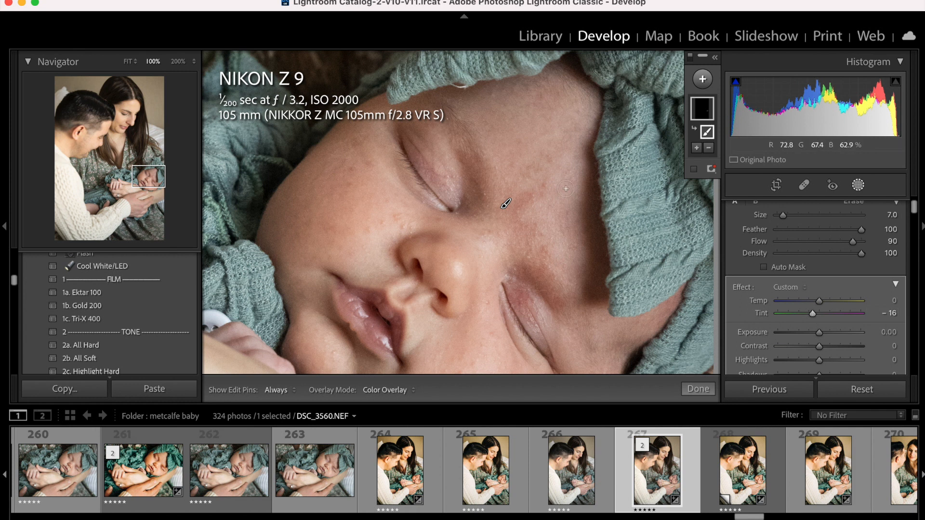
{"action": "scroll", "coordinate": [847, 286], "scroll_direction": "up", "scroll_amount": 1}
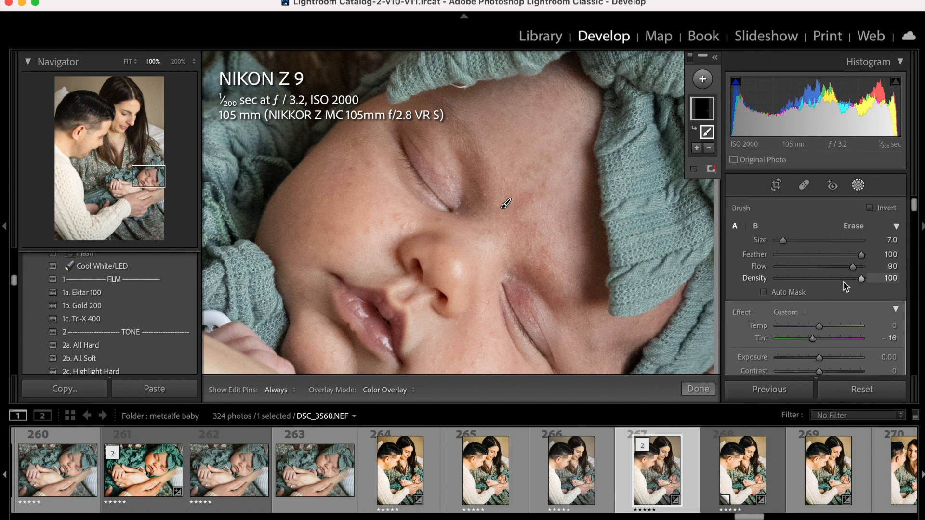
{"action": "left_click", "coordinate": [861, 187]}
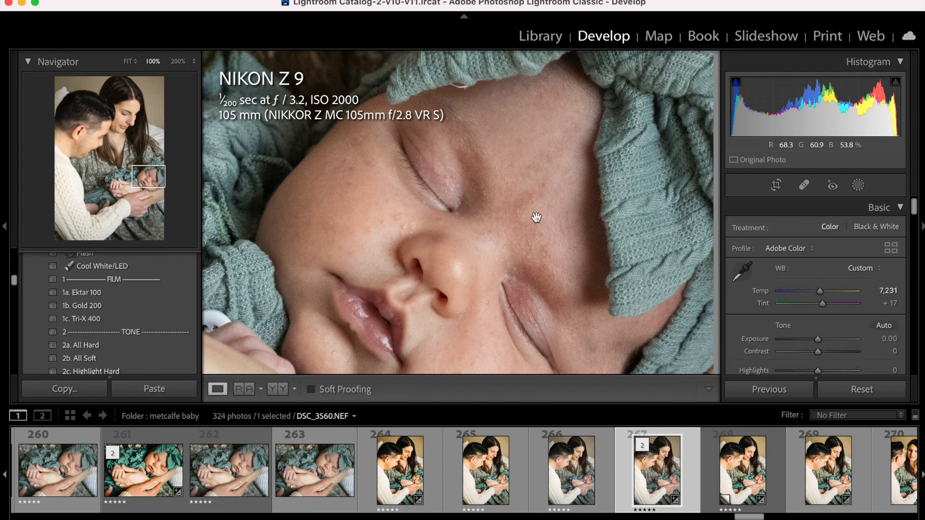
Add a second brush mask and paint it over the remaining red spots between the baby's brows with brush size 5.
{"action": "left_click", "coordinate": [857, 185]}
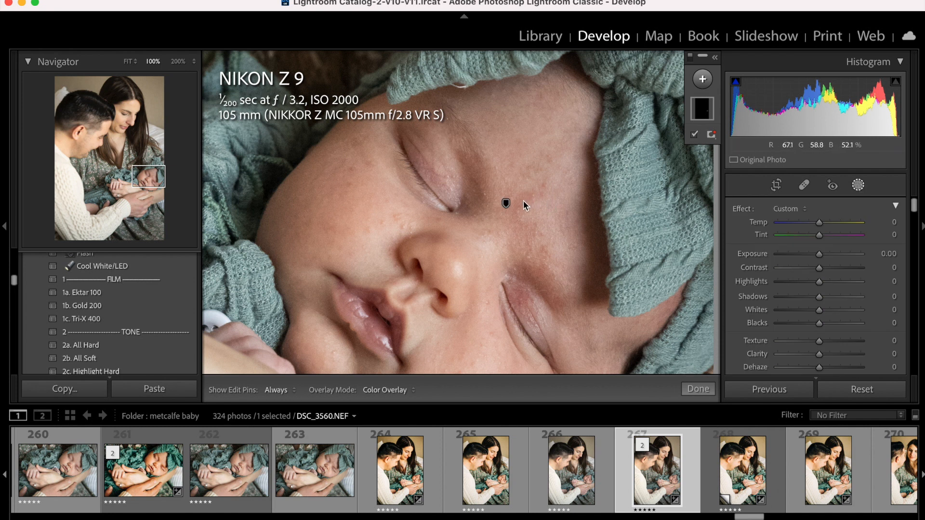
{"action": "left_click", "coordinate": [702, 78]}
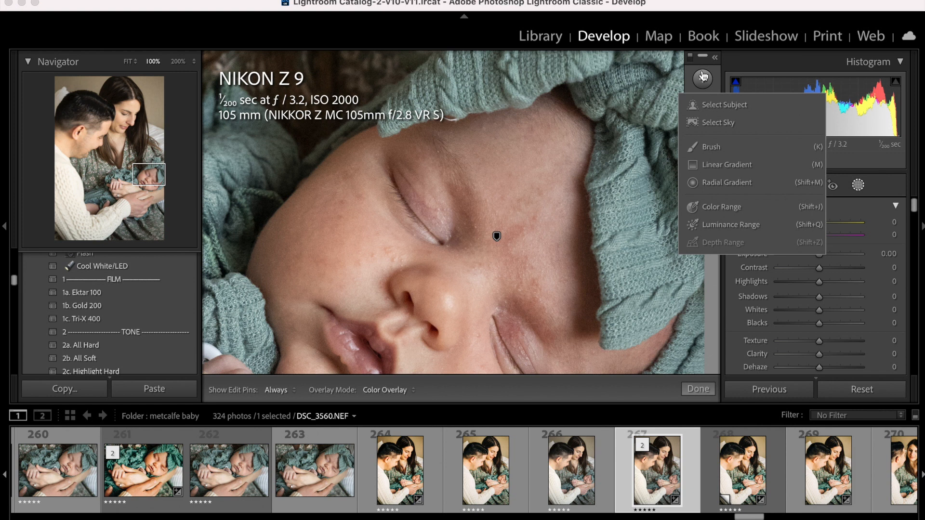
{"action": "left_click", "coordinate": [711, 147]}
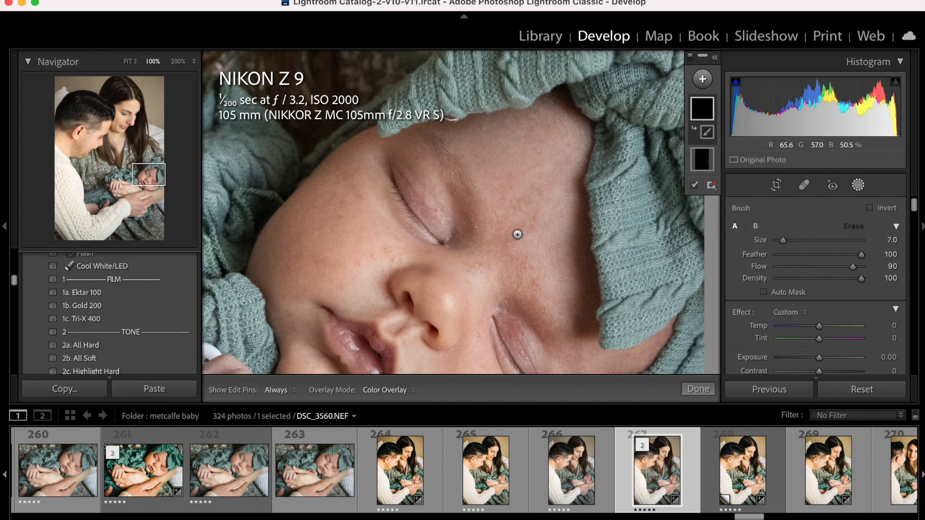
{"action": "mouse_move", "coordinate": [517, 233]}
{"action": "left_mouse_down"}
{"action": "mouse_move", "coordinate": [508, 242]}
{"action": "mouse_move", "coordinate": [525, 263]}
{"action": "left_mouse_up"}
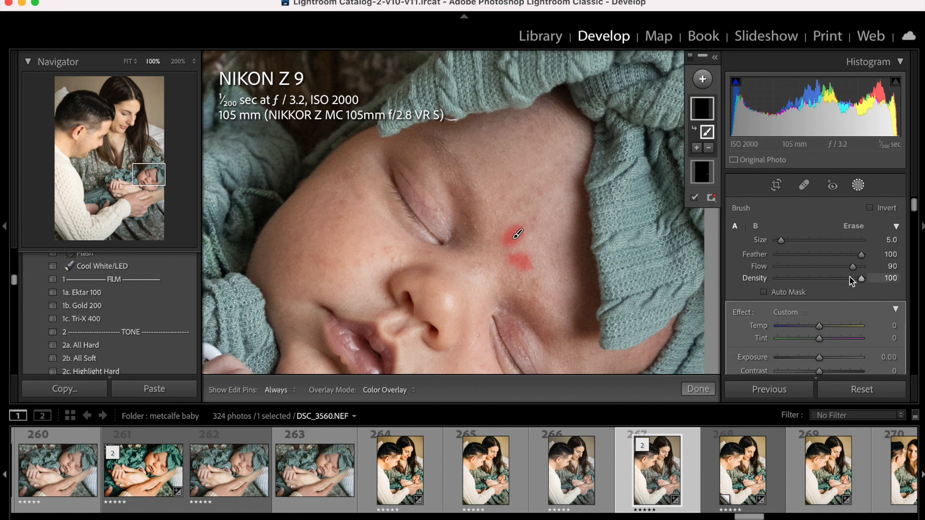
Set the new brow mask's tint to -13, finish masking and return the photo to the fitted view.
{"action": "scroll", "coordinate": [849, 276], "scroll_direction": "down", "scroll_amount": 2}
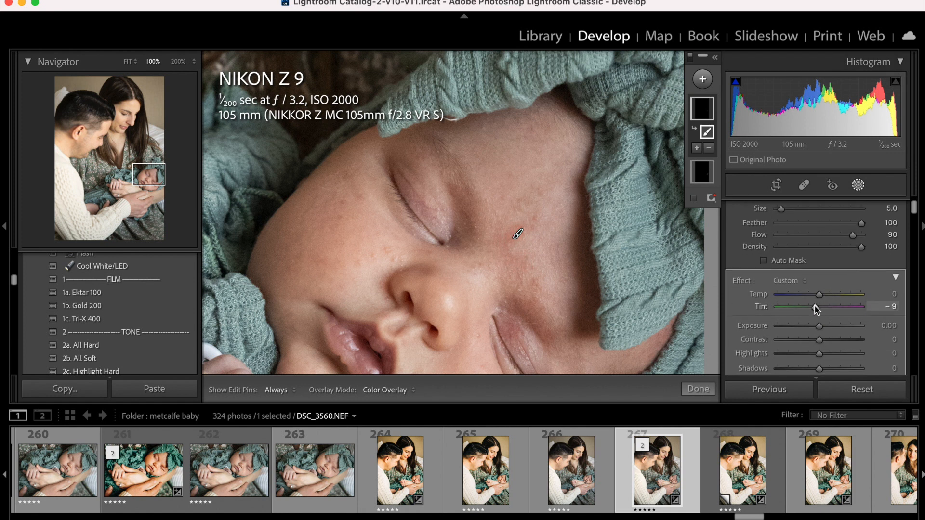
{"action": "left_click_drag", "start_coordinate": [814, 305], "coordinate": [812, 304]}
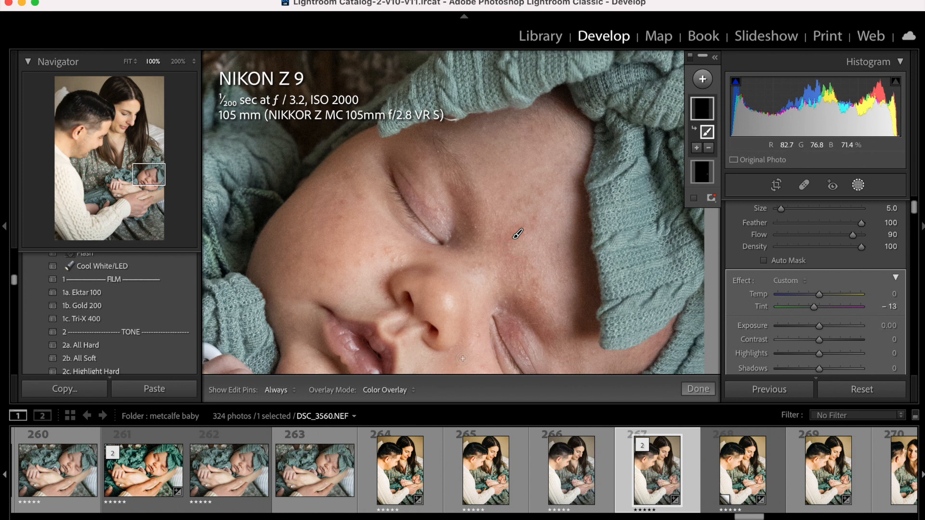
{"action": "left_click", "coordinate": [698, 388]}
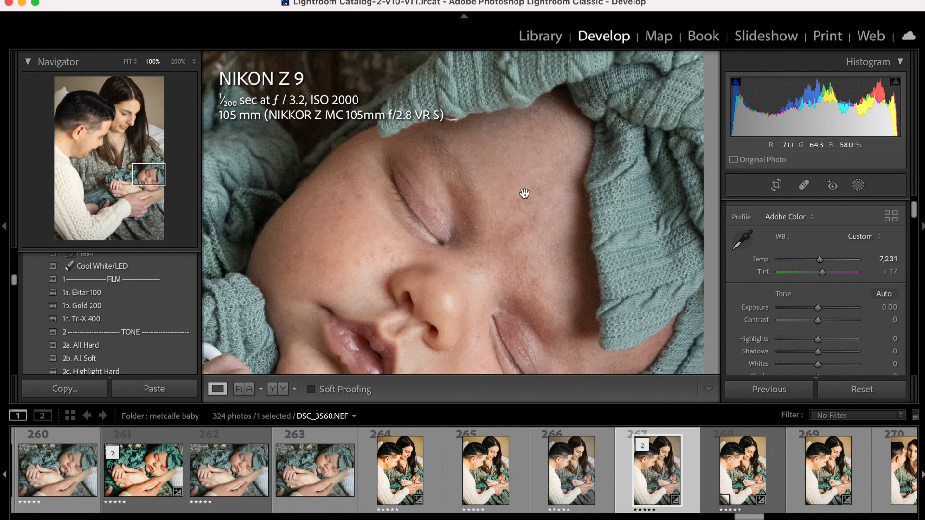
{"action": "left_click", "coordinate": [512, 238]}
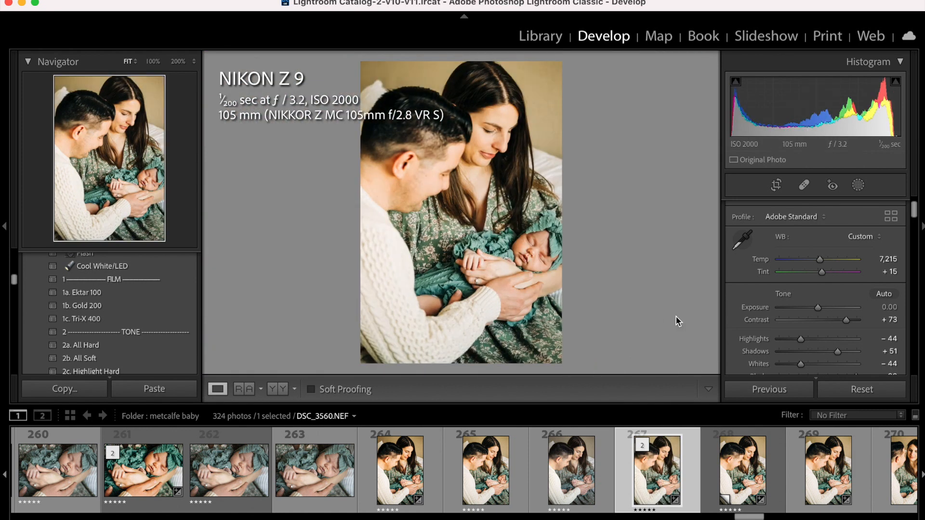